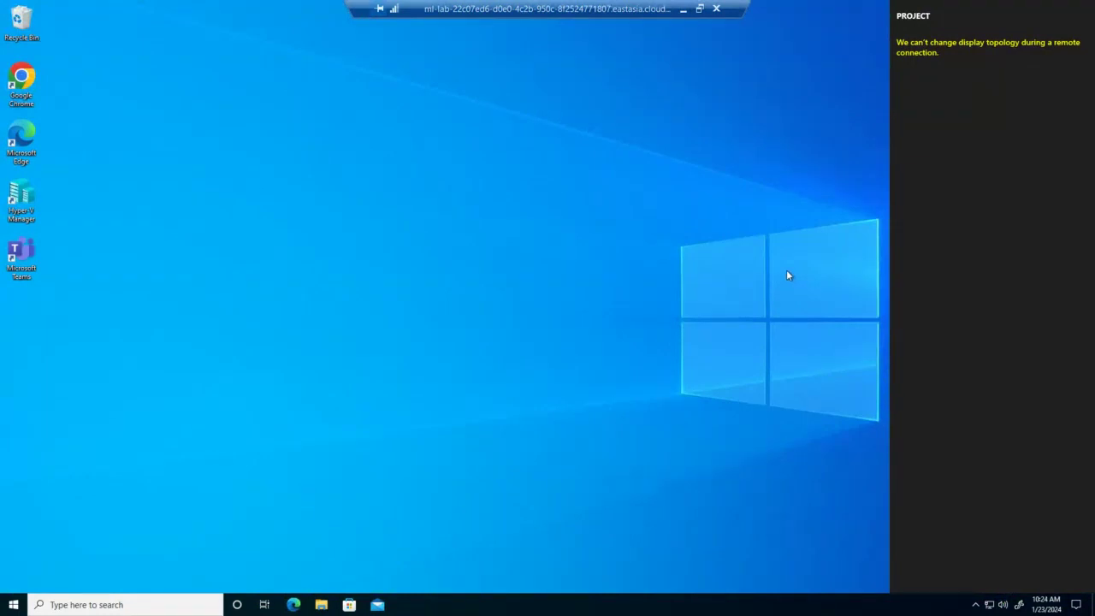
Set local display projection to Duplicate, restore the full-screen remote session, and select Hyper-V Manager
left_click(682, 10)
key("super+p")
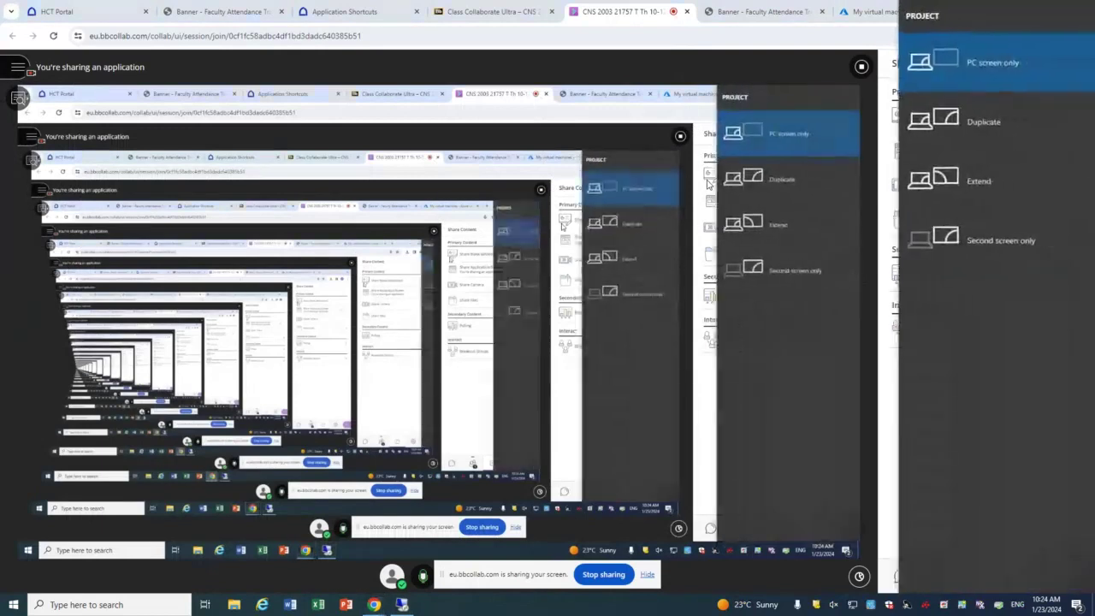
key("super+p")
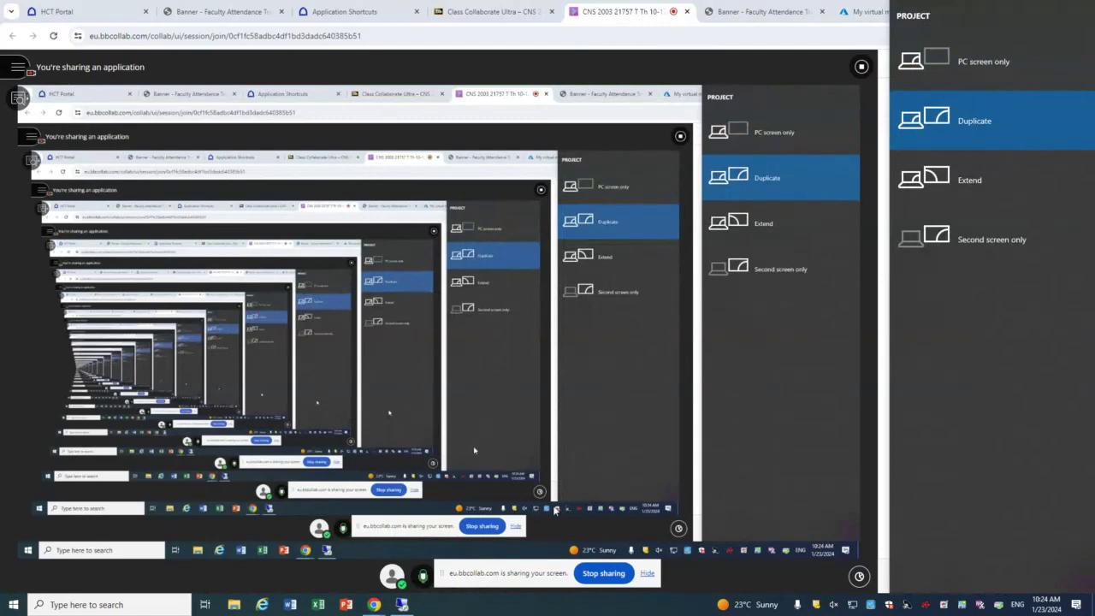
left_click(405, 605)
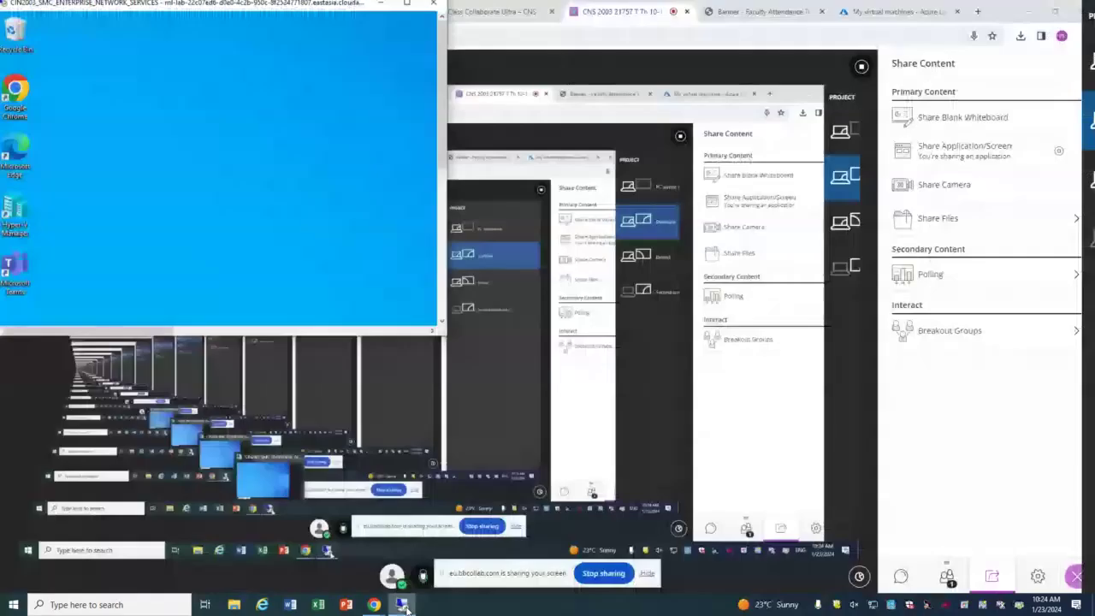
left_click(411, 9)
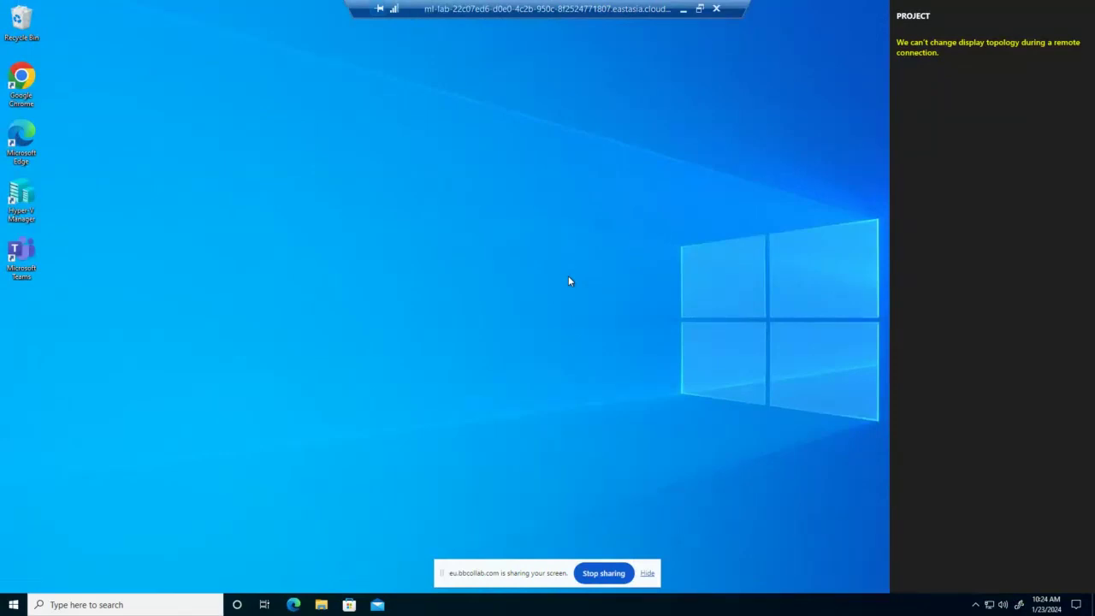
left_click(22, 199)
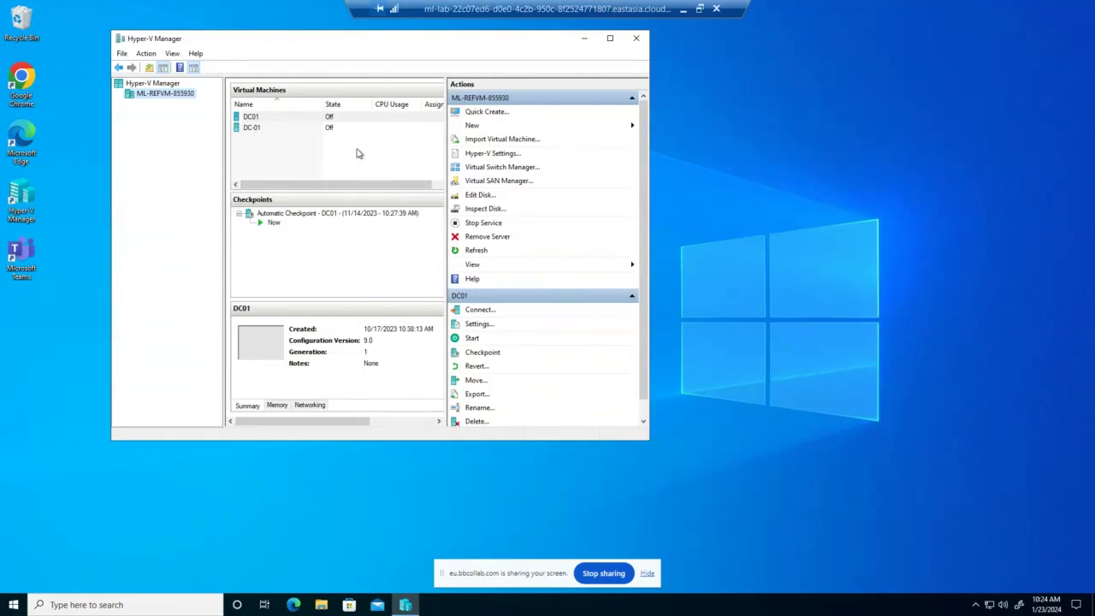
Start a new virtual machine named 'DC', cancel the wizard, and maximize Hyper-V Manager
left_click(476, 126)
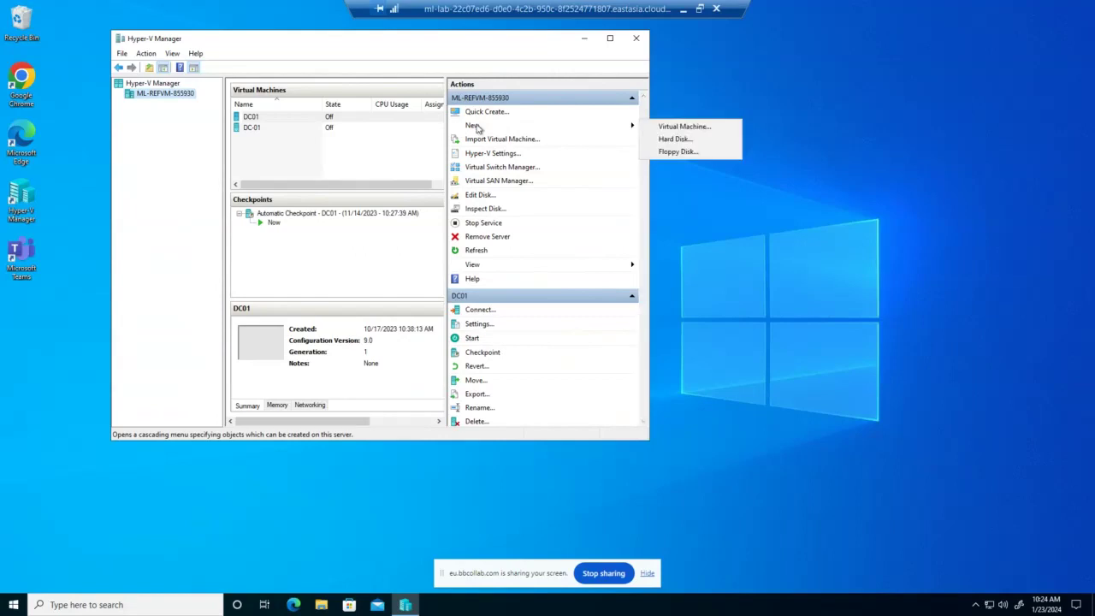
left_click(671, 127)
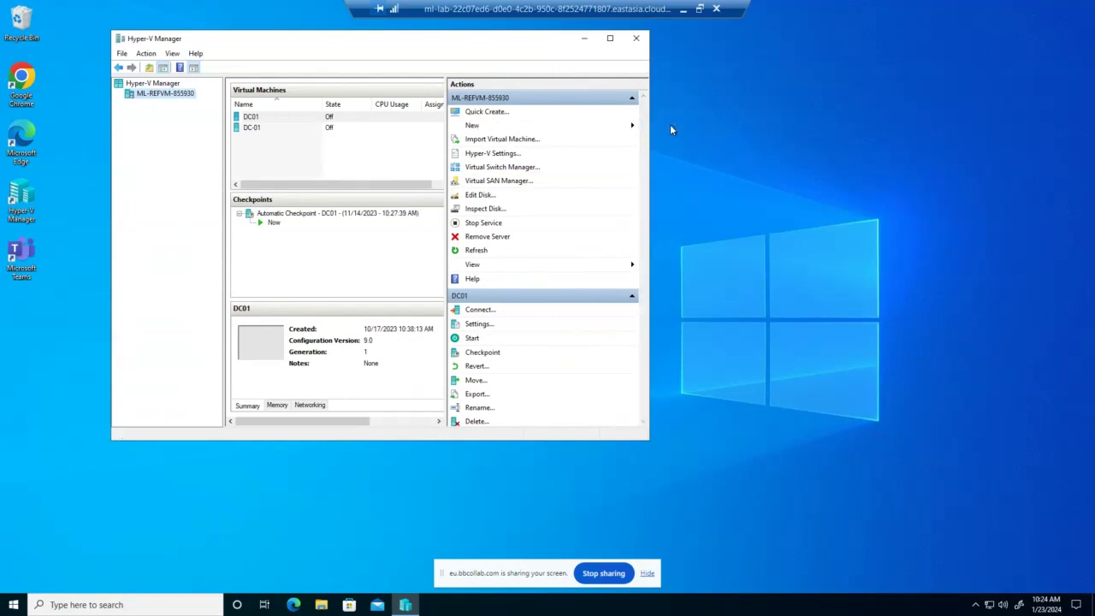
left_click(623, 430)
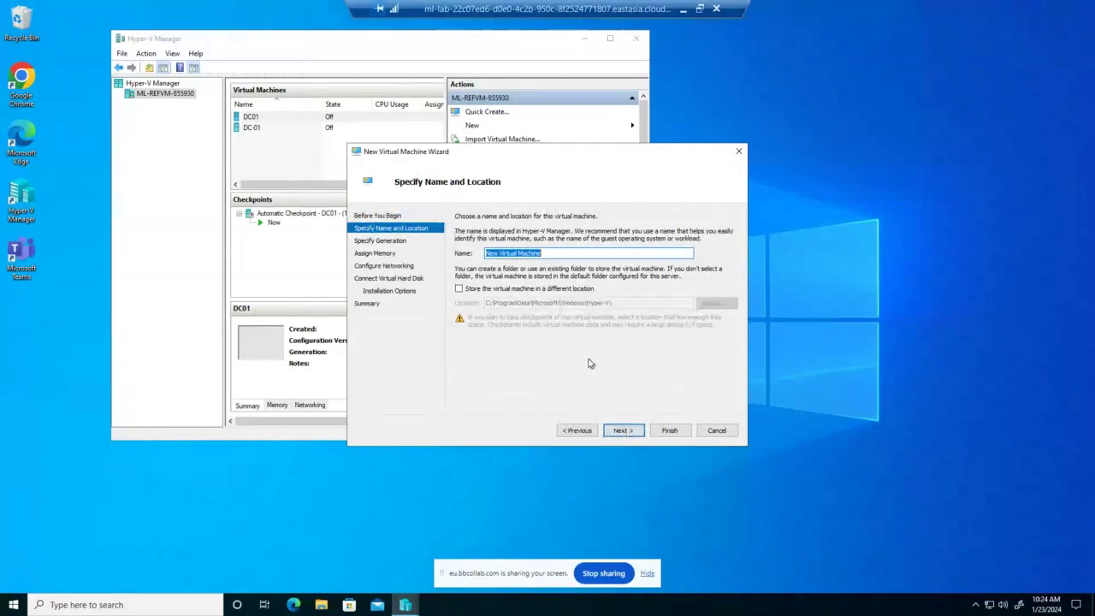
type("DC")
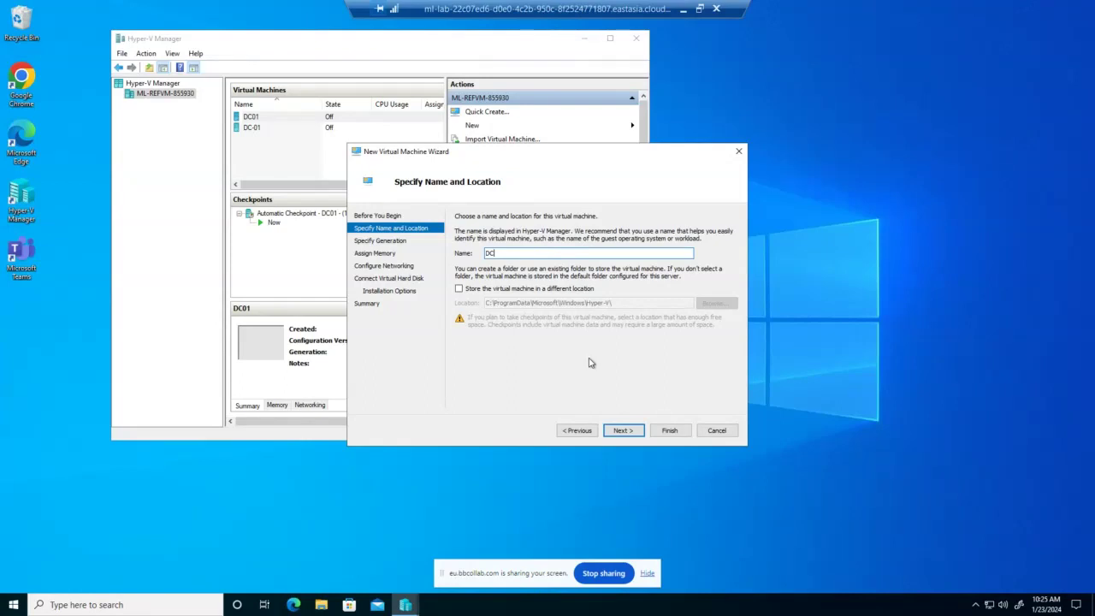
left_click(717, 431)
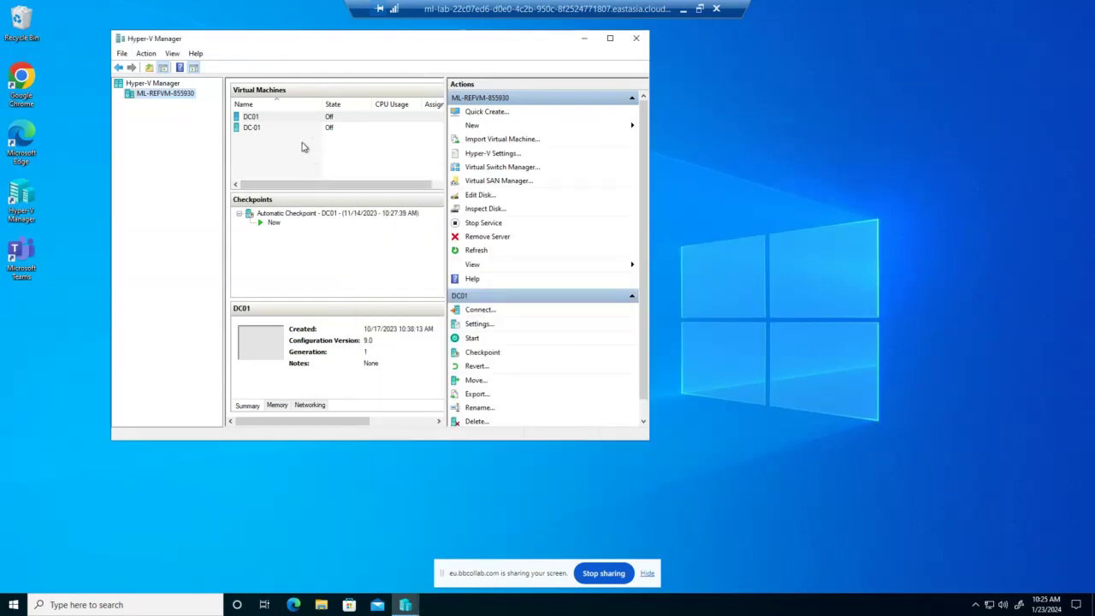
left_click(609, 38)
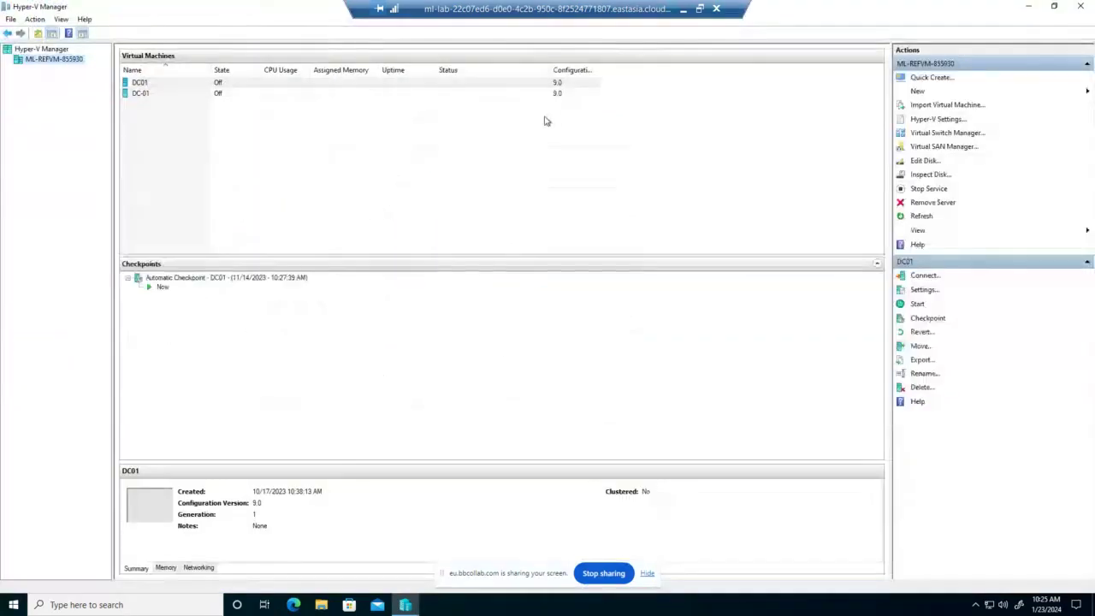
Launch the New Virtual Machine Wizard with 'Do not show this page again' ticked
right_click(203, 134)
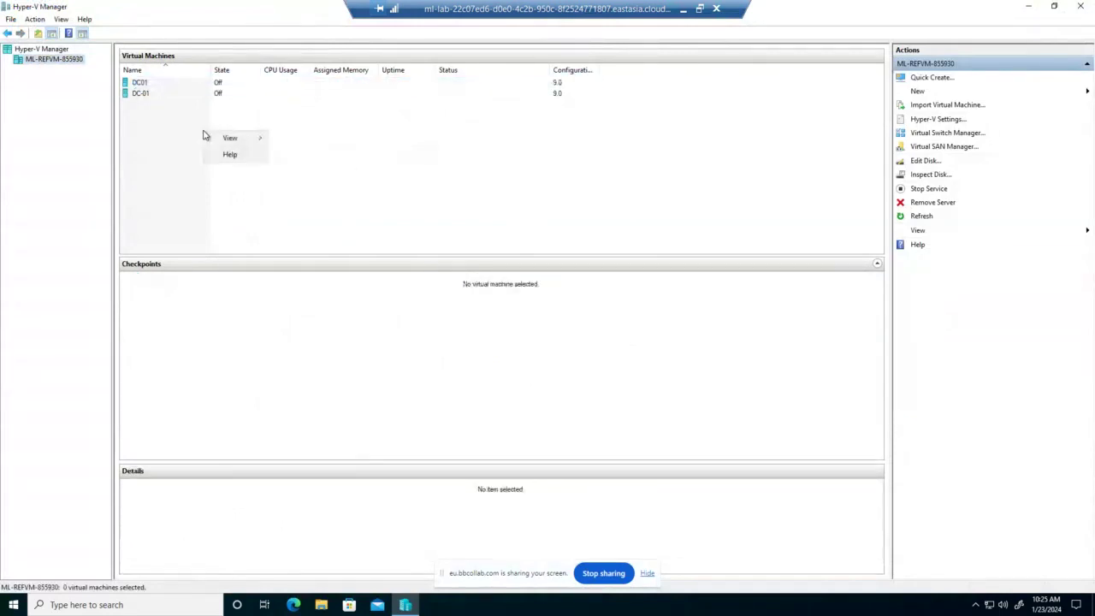
left_click(432, 137)
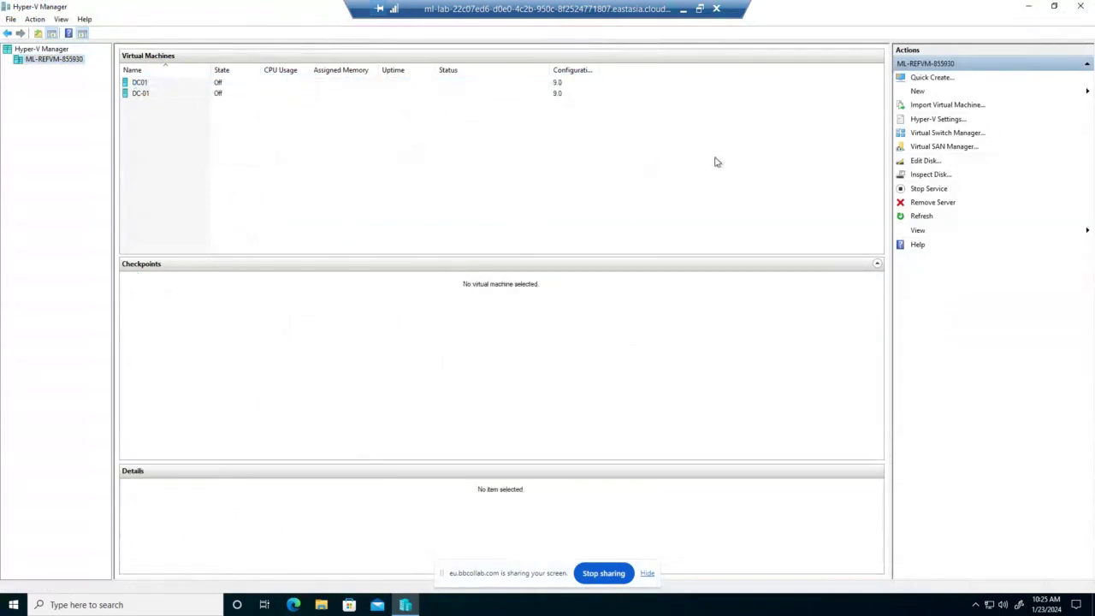
left_click(930, 94)
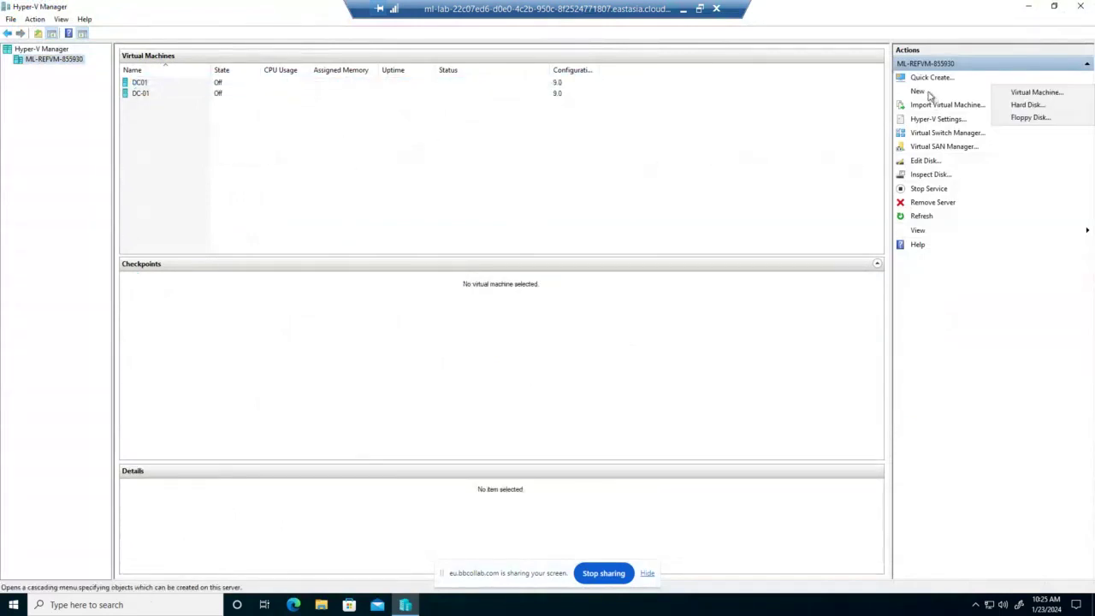
left_click(1016, 94)
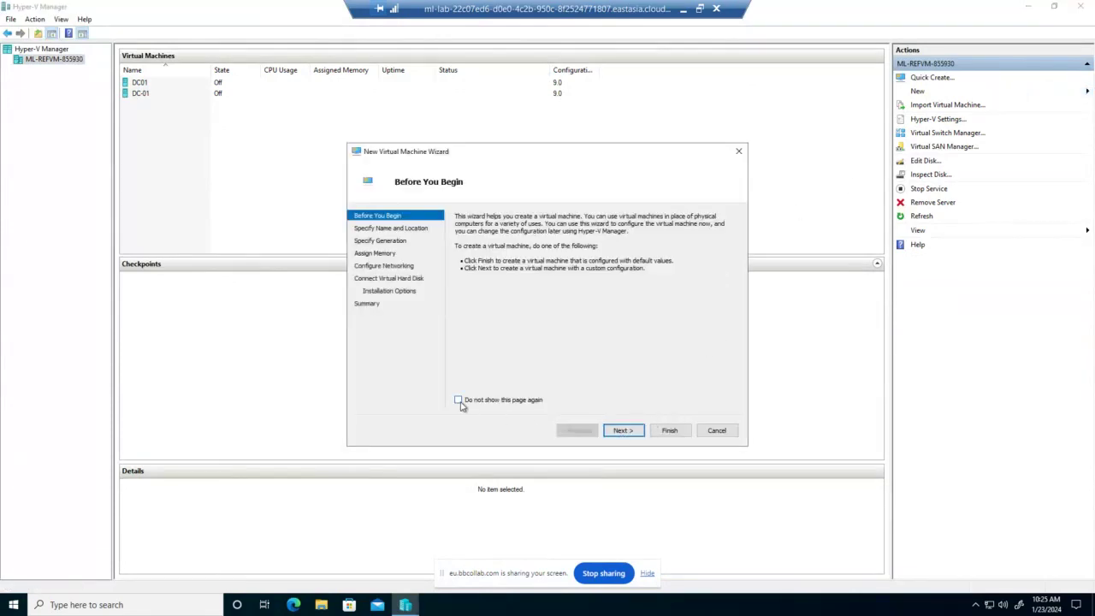
left_click(458, 400)
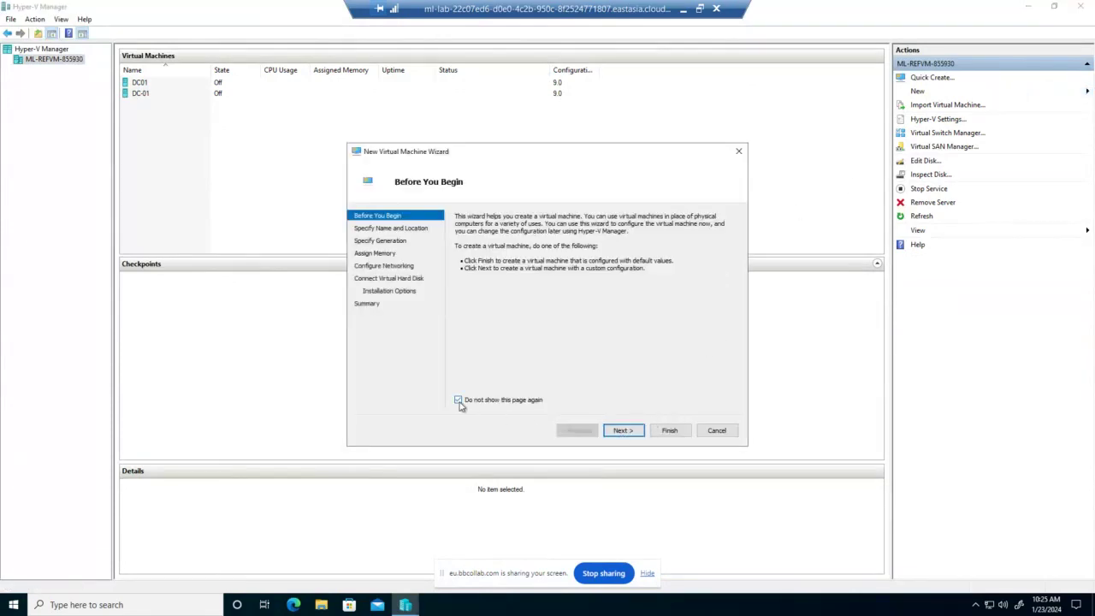
left_click(627, 430)
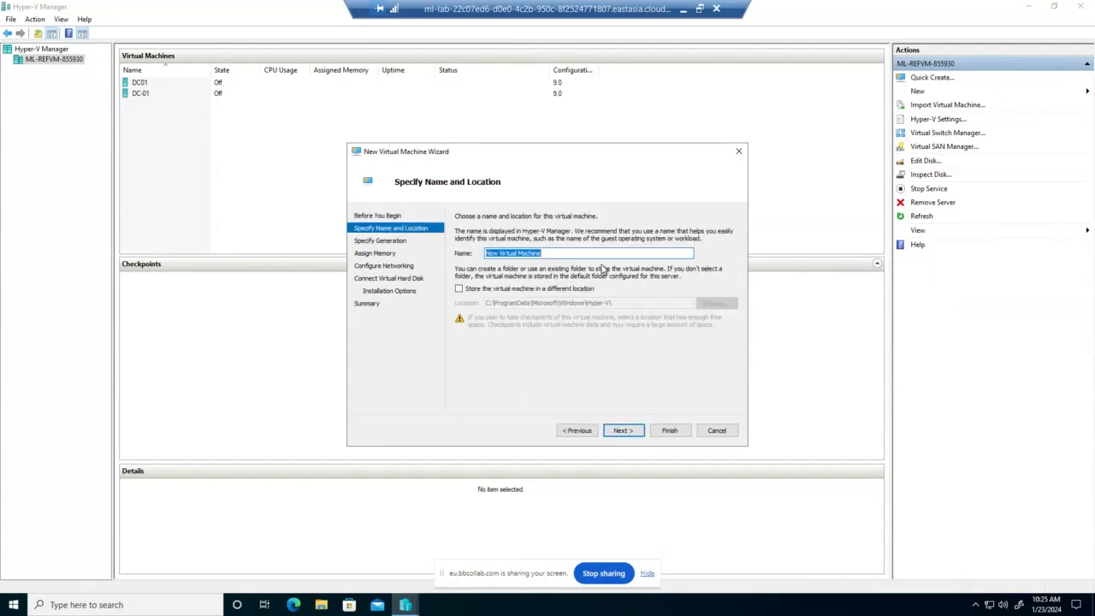
Name the virtual machine DCT-01 and continue to the generation page
type("DC")
type("0")
key("BackSpace")
type("T")
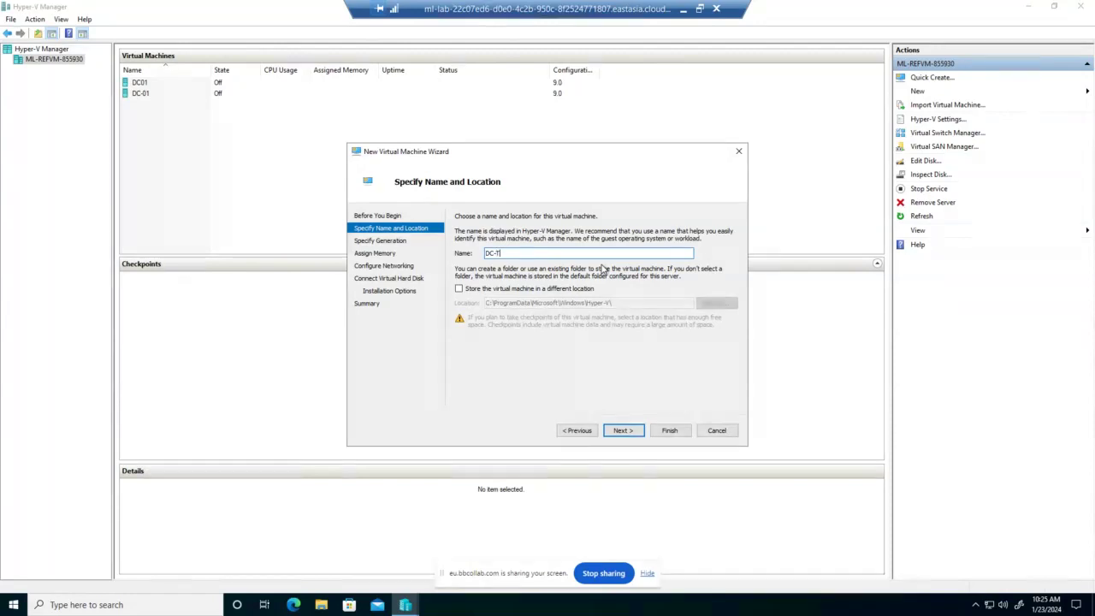
key("BackSpace")
type("T-1")
key("BackSpace")
type("01")
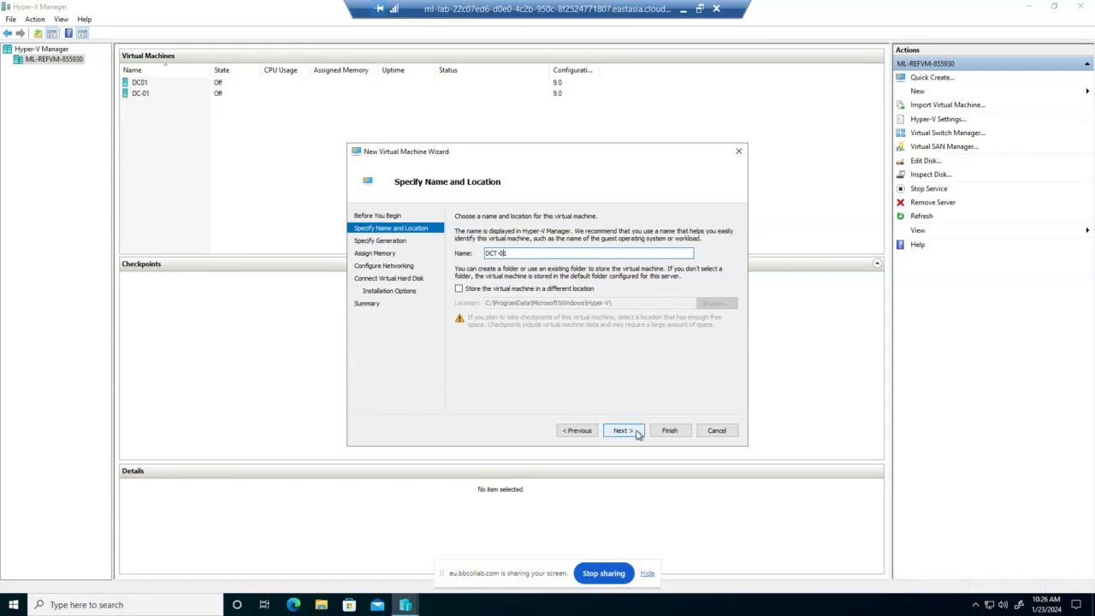
left_click(637, 434)
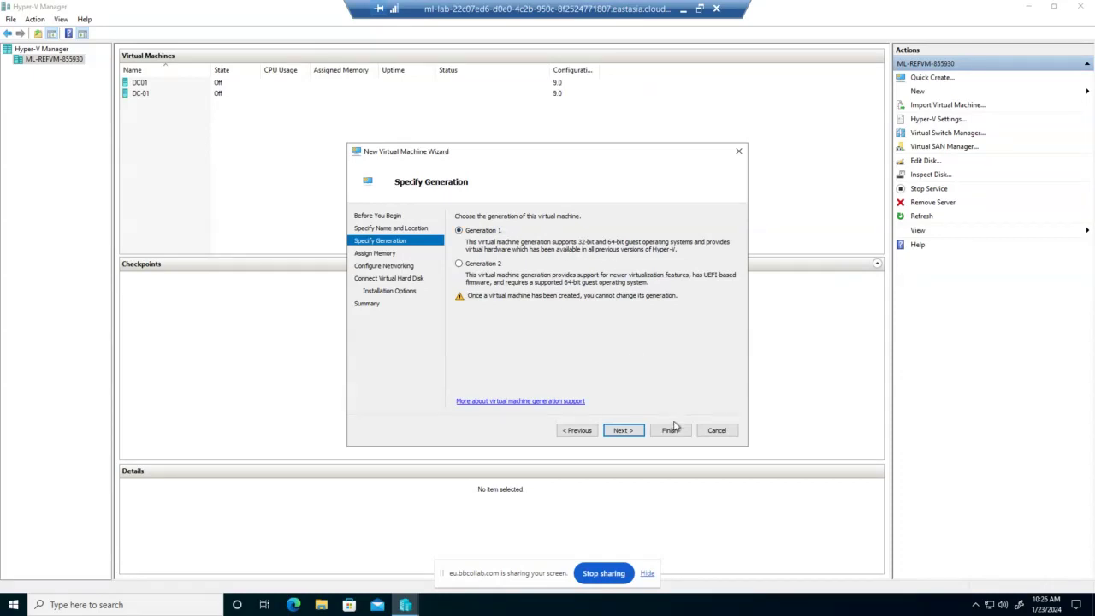
Keep Generation 1 and change startup memory from 1024 to 2048 MB
left_click(636, 431)
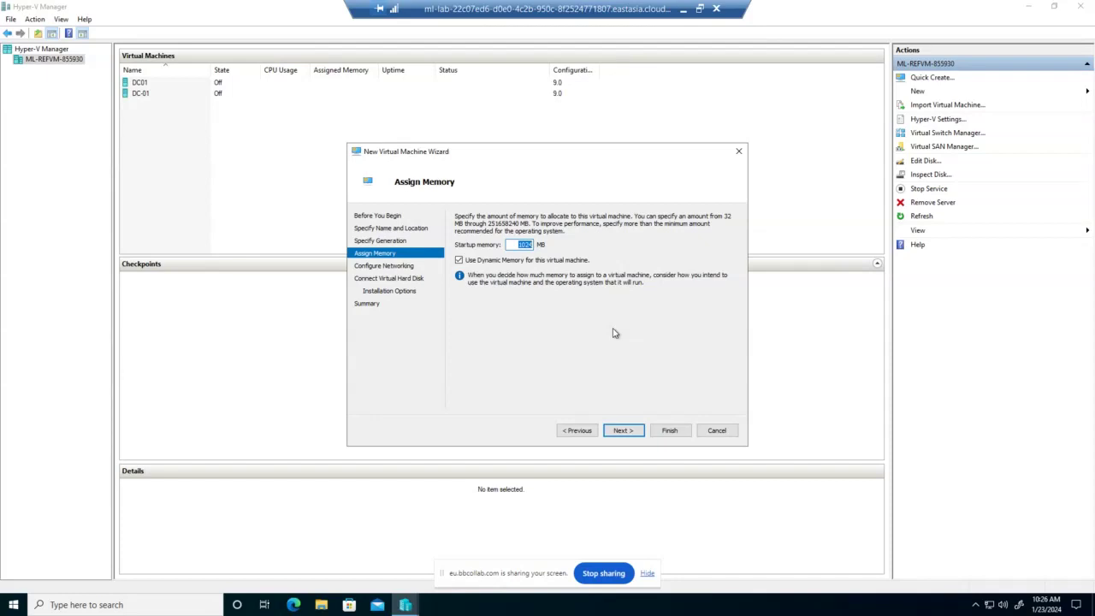
left_click(517, 245)
left_click_drag(517, 246, 553, 244)
type("2048")
Connect the virtual machine's network adapter to Default Switch
left_click(616, 432)
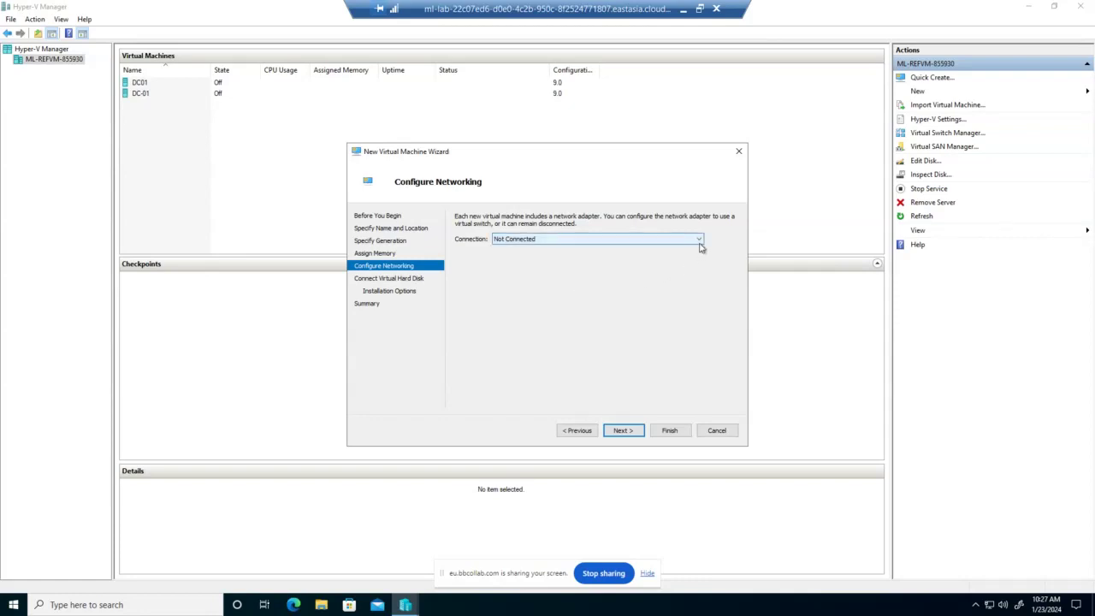
left_click(699, 247)
left_click(631, 261)
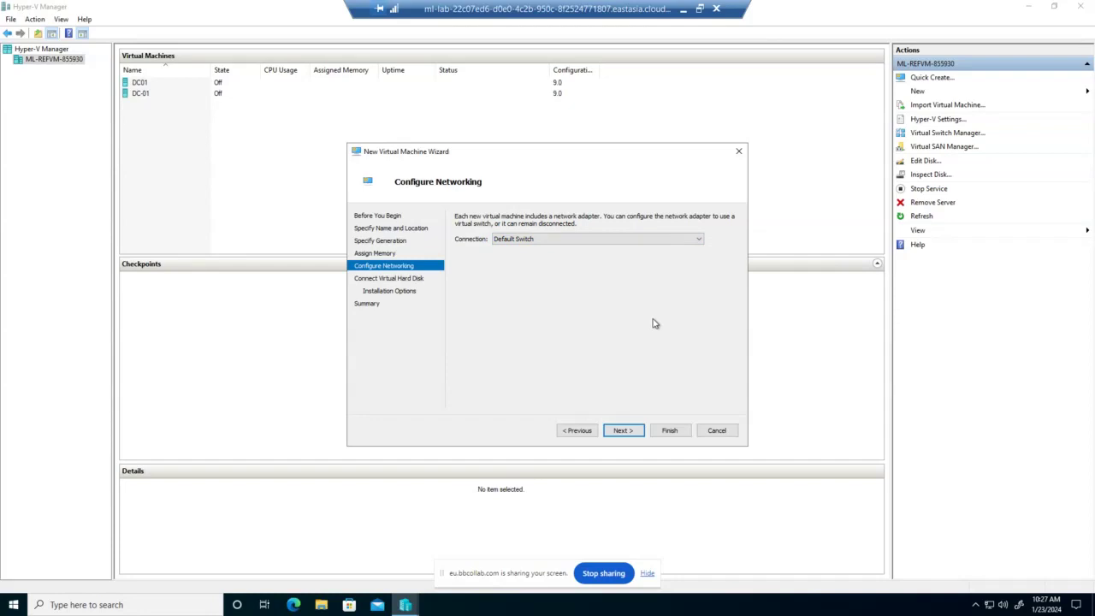
left_click(624, 431)
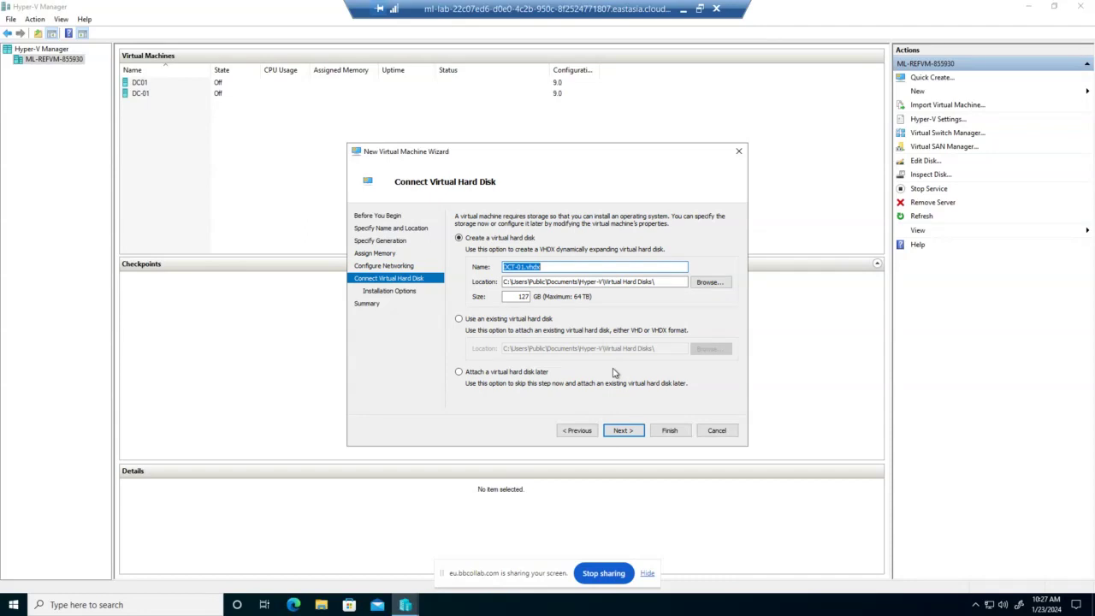
Change the new virtual hard disk size from 127 to 40 GB and continue
left_click(516, 297)
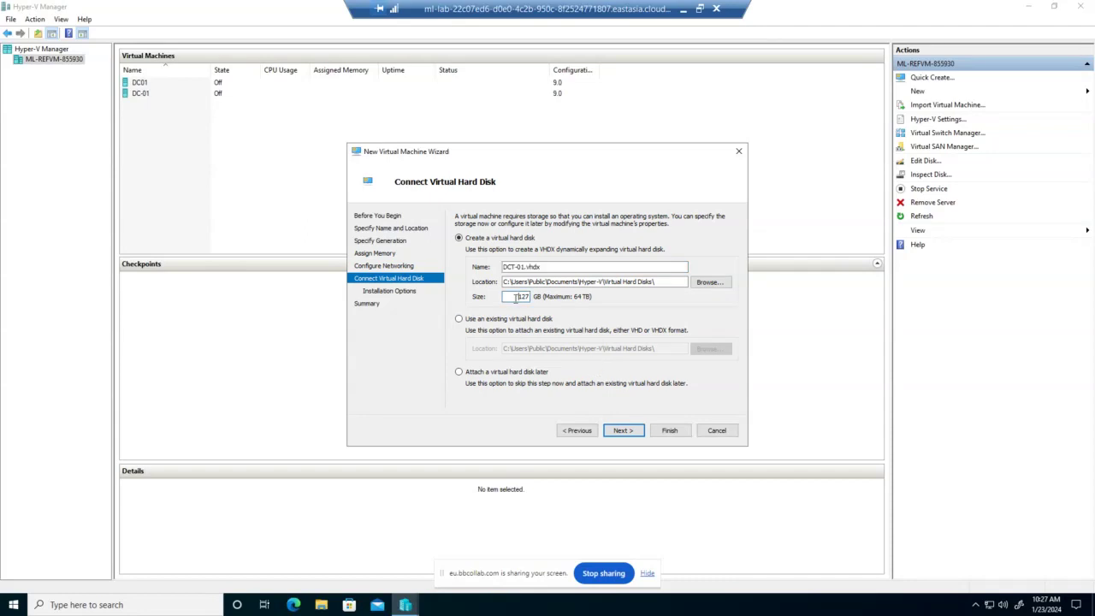
double_click(517, 297)
type("32")
double_click(525, 296)
type("40")
left_click(618, 432)
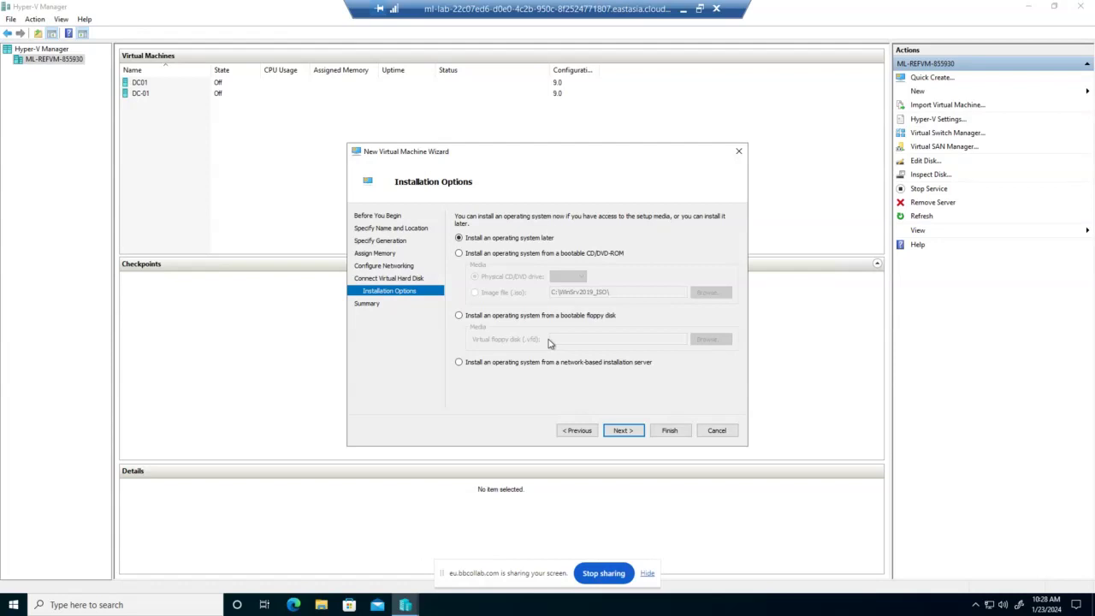
Install the OS from the Windows Server ISO image file in WinSrv2019_ISO
left_click(459, 255)
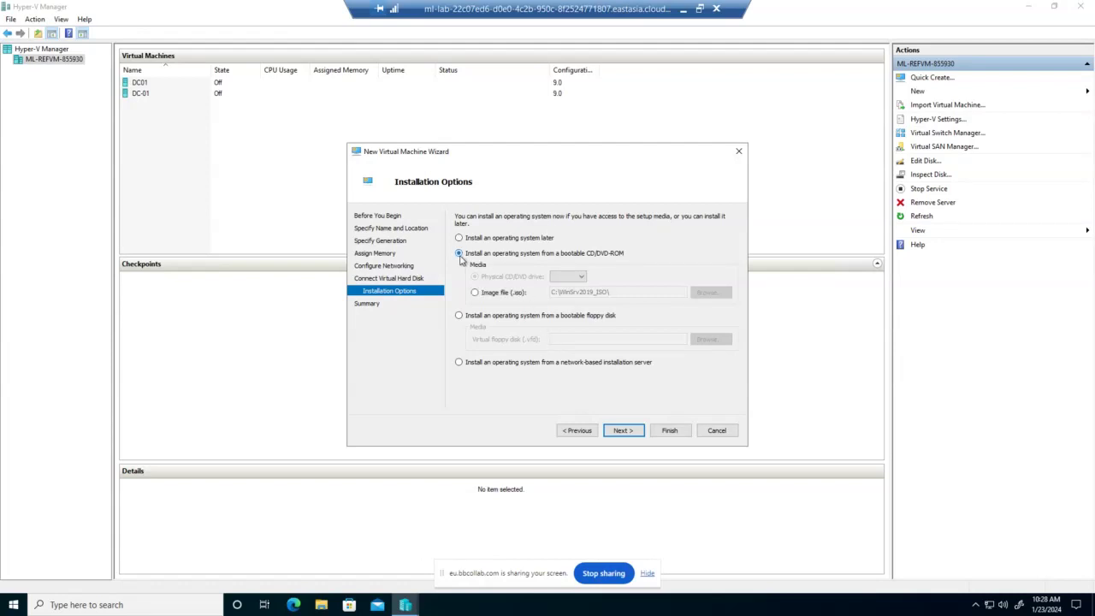
left_click(474, 294)
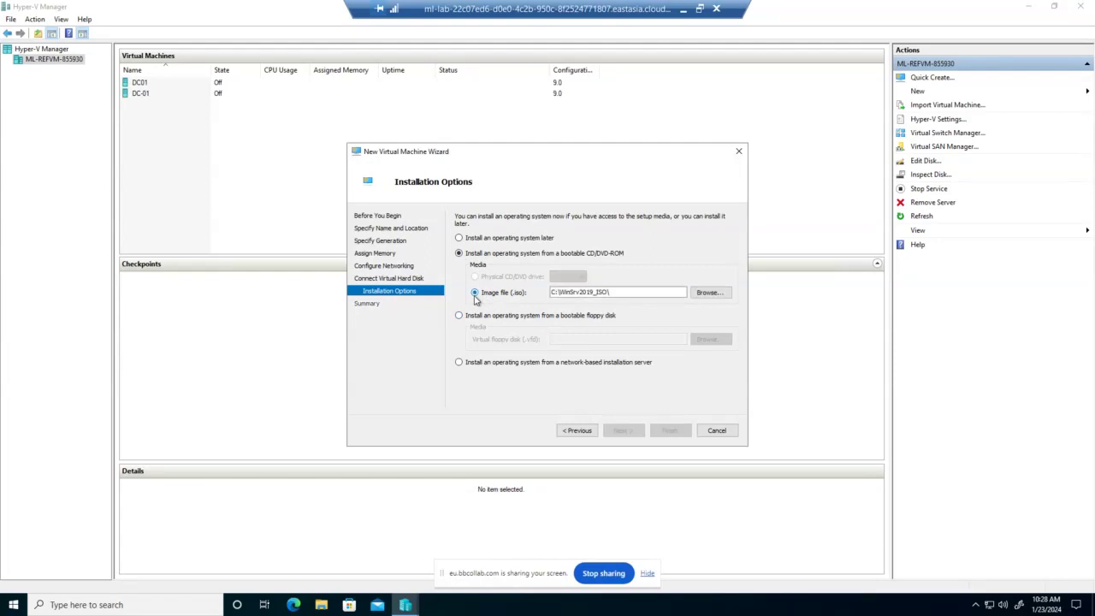
left_click(709, 293)
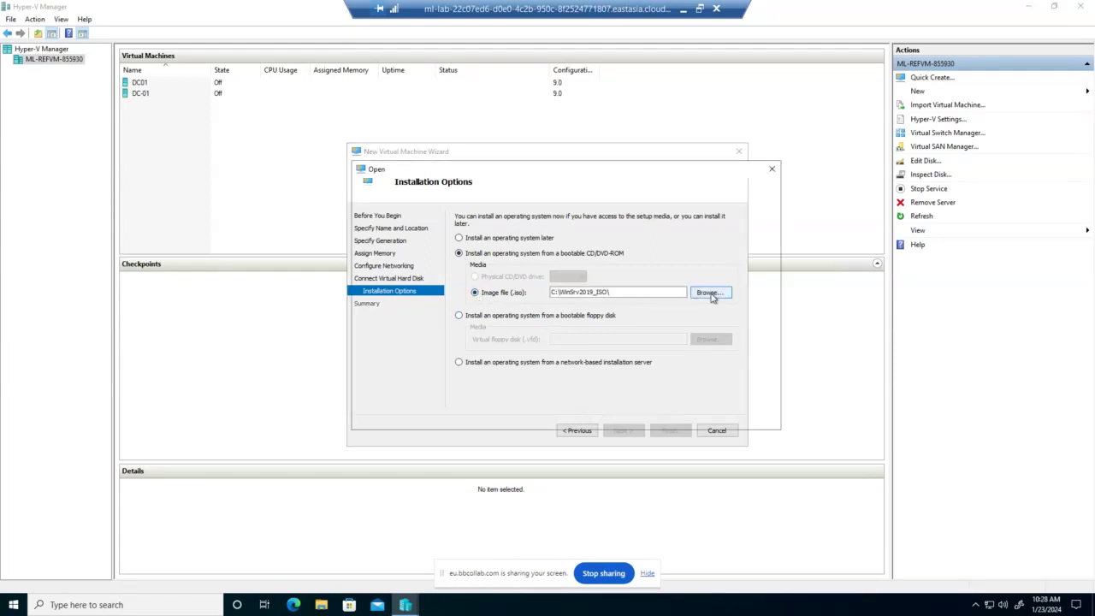
left_click(546, 247)
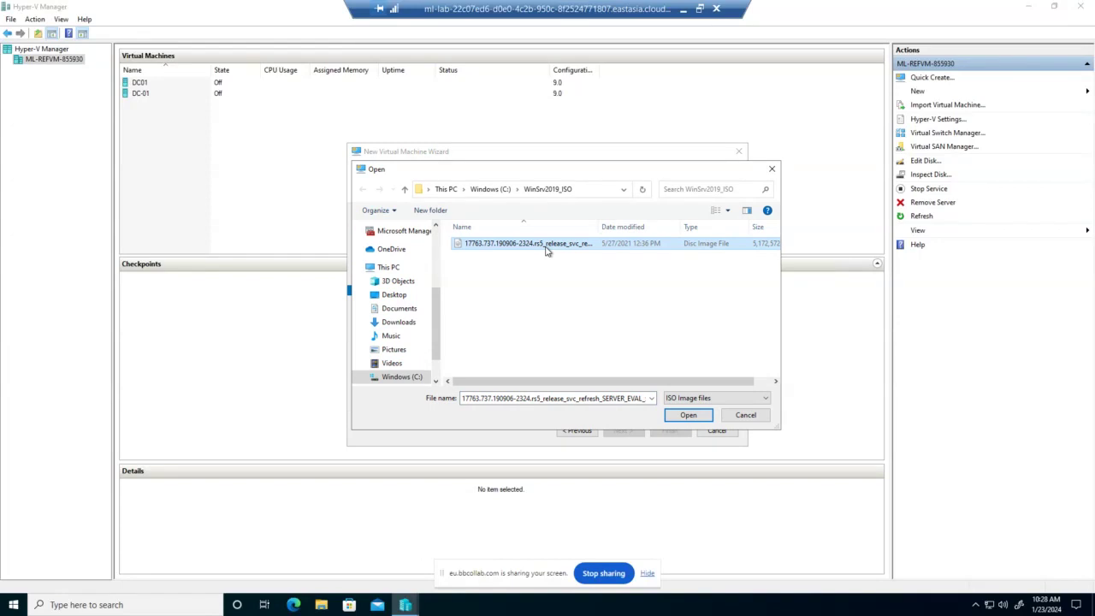
left_click(745, 415)
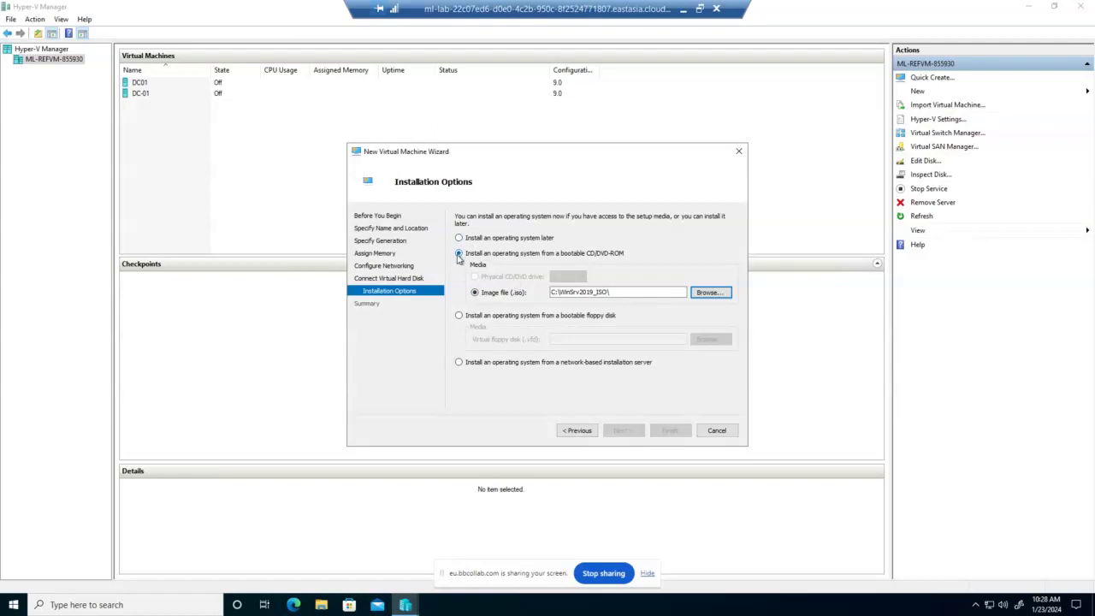
left_click(699, 293)
left_click(561, 249)
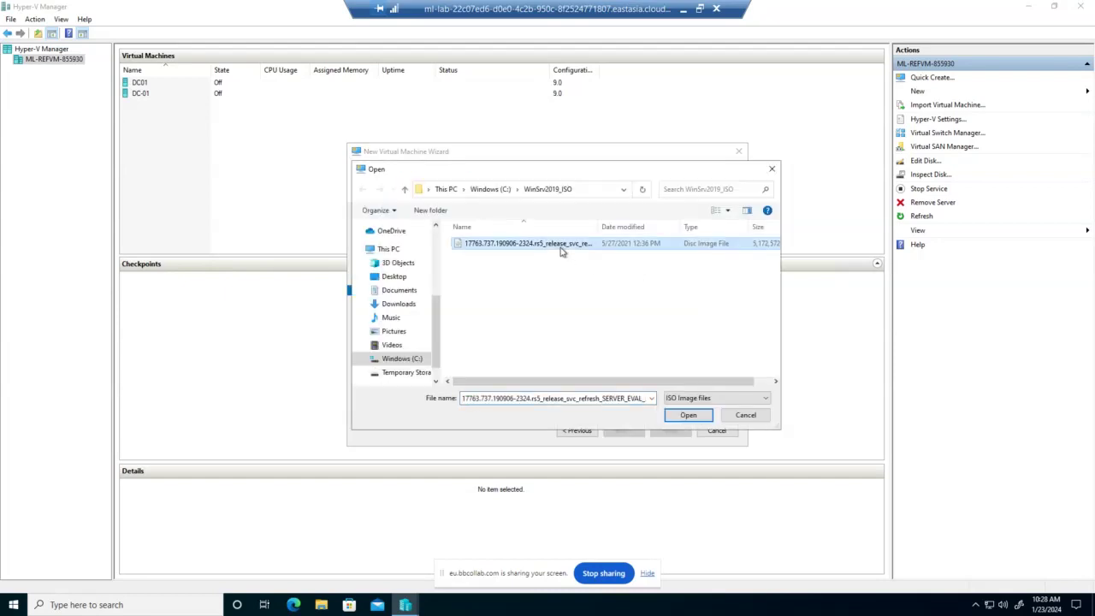
left_click(690, 418)
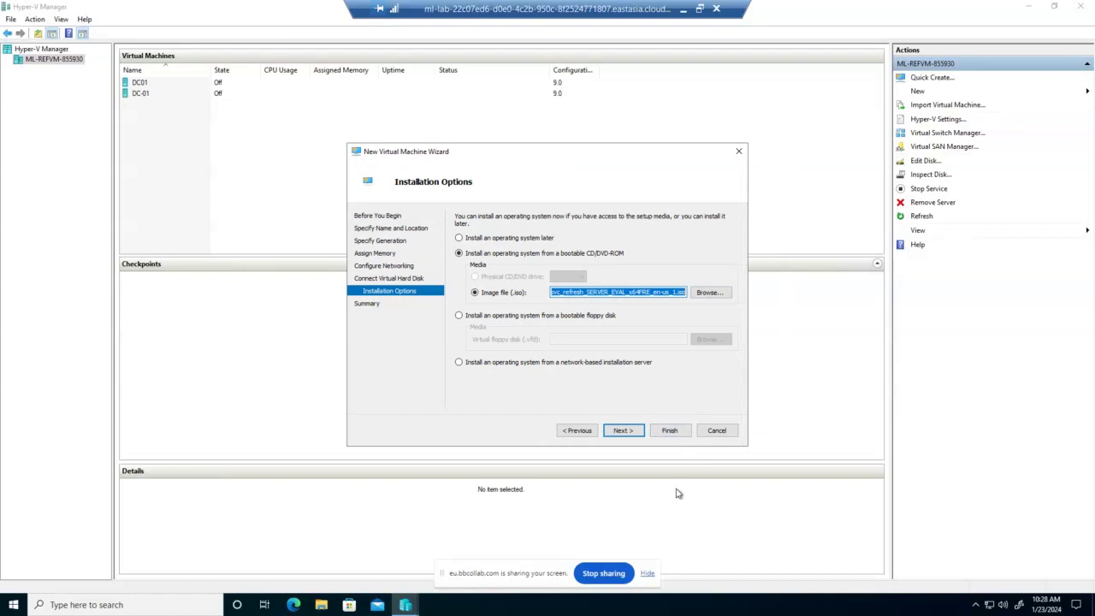
left_click(623, 430)
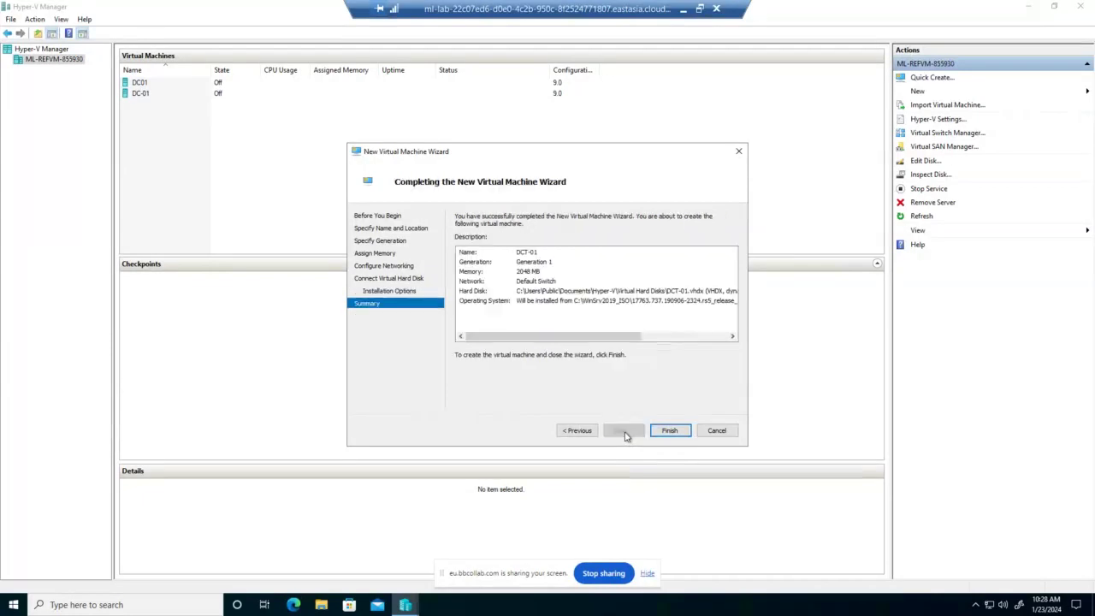
Finish creating DCT-01 and connect to its console from the Virtual Machines list
left_click(670, 433)
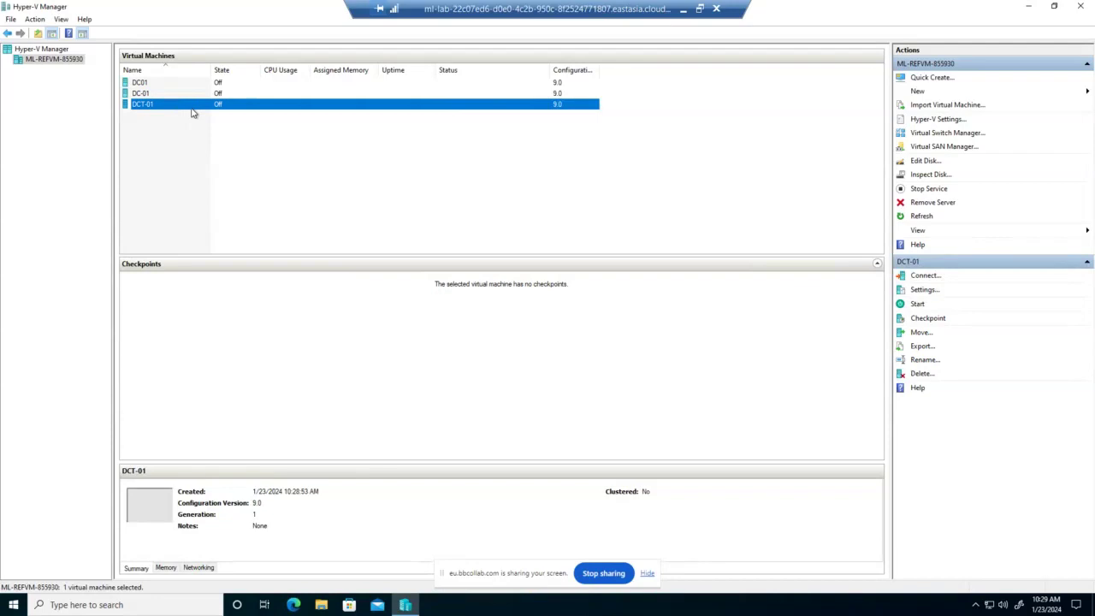
right_click(193, 113)
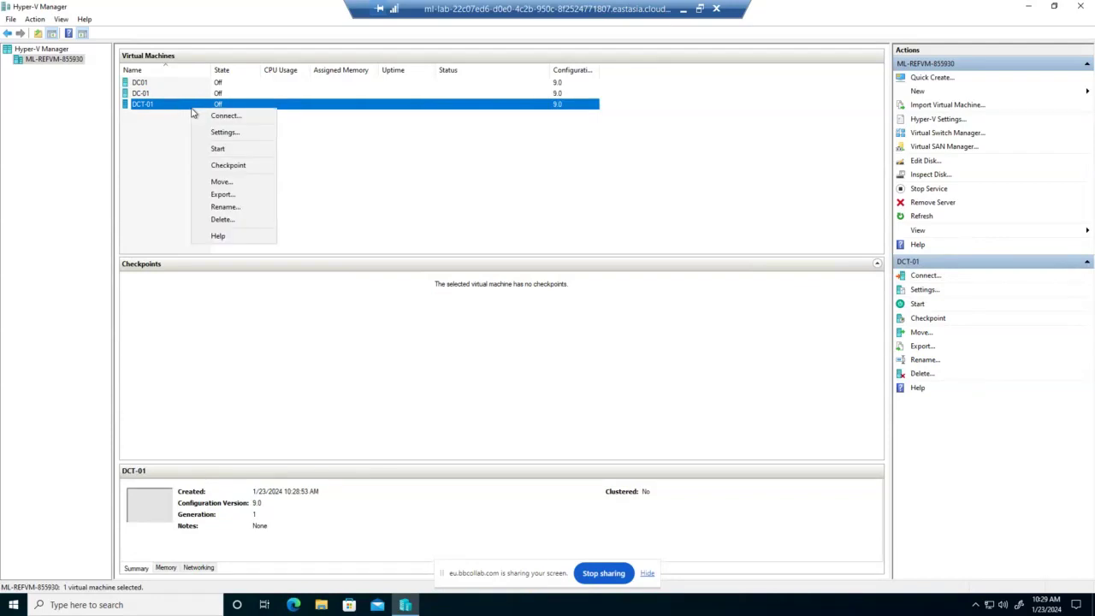
left_click(223, 115)
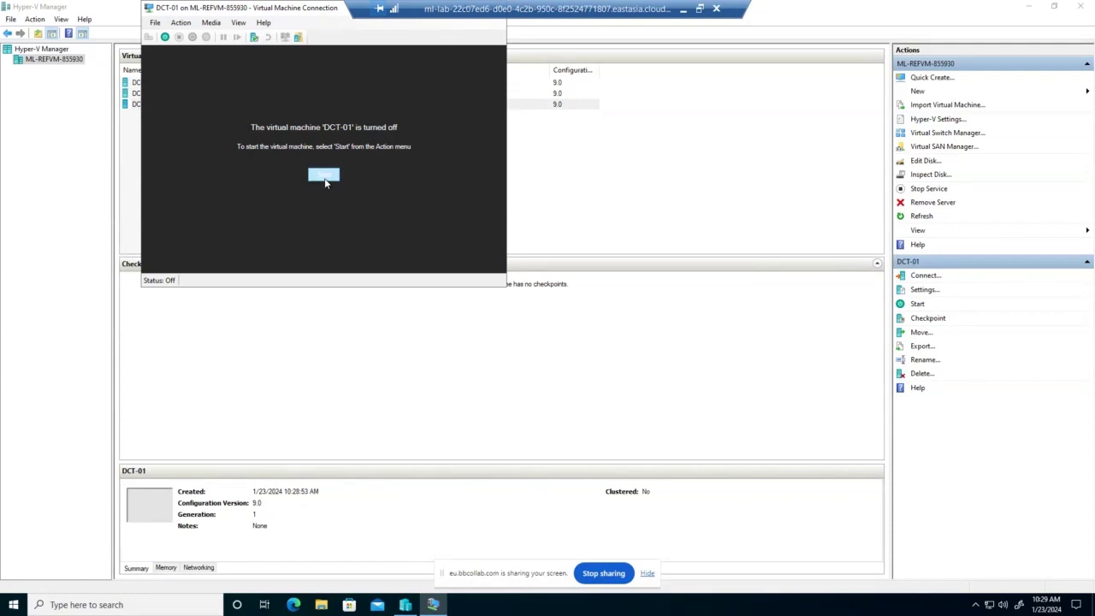
Power on DCT-01 from the Virtual Machine Connection window to boot Windows Setup
left_click(324, 179)
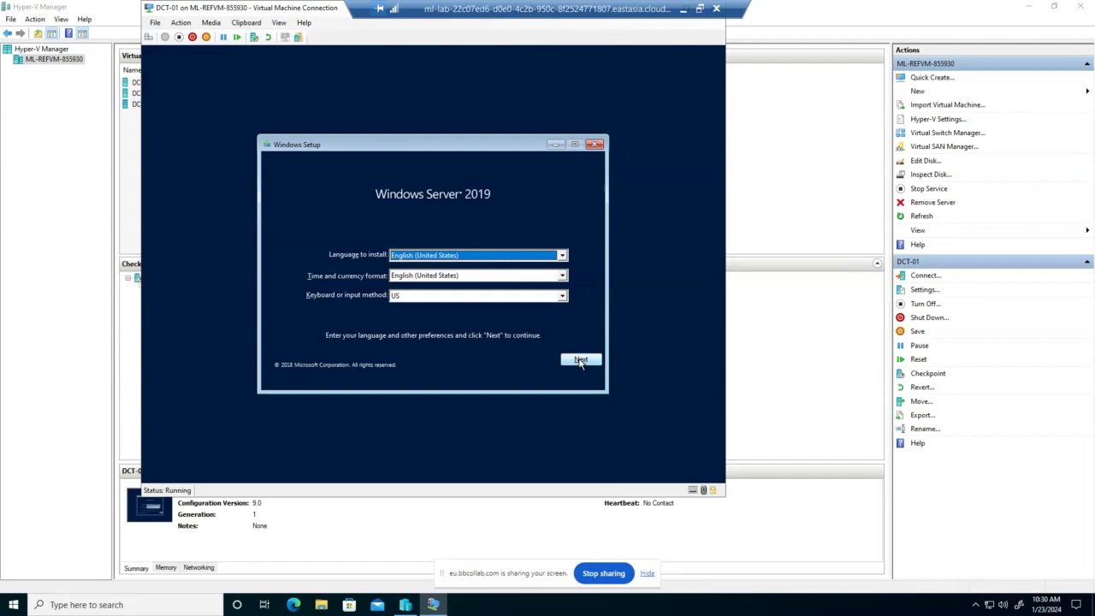
Install with default language, choosing Datacenter Evaluation (Desktop Experience), and accept the license terms
left_click(581, 360)
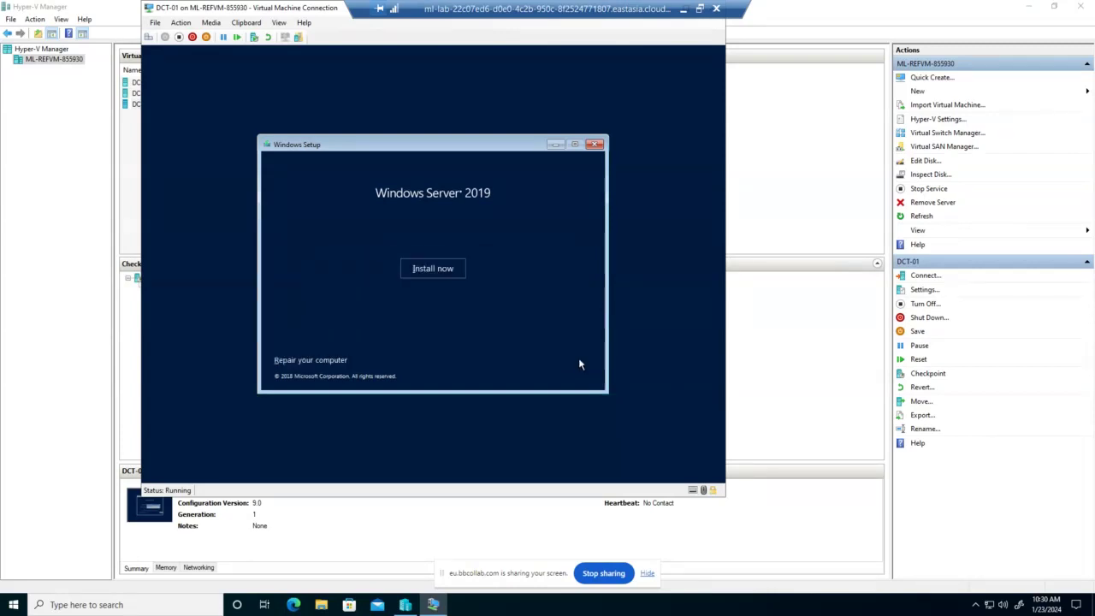
left_click(453, 272)
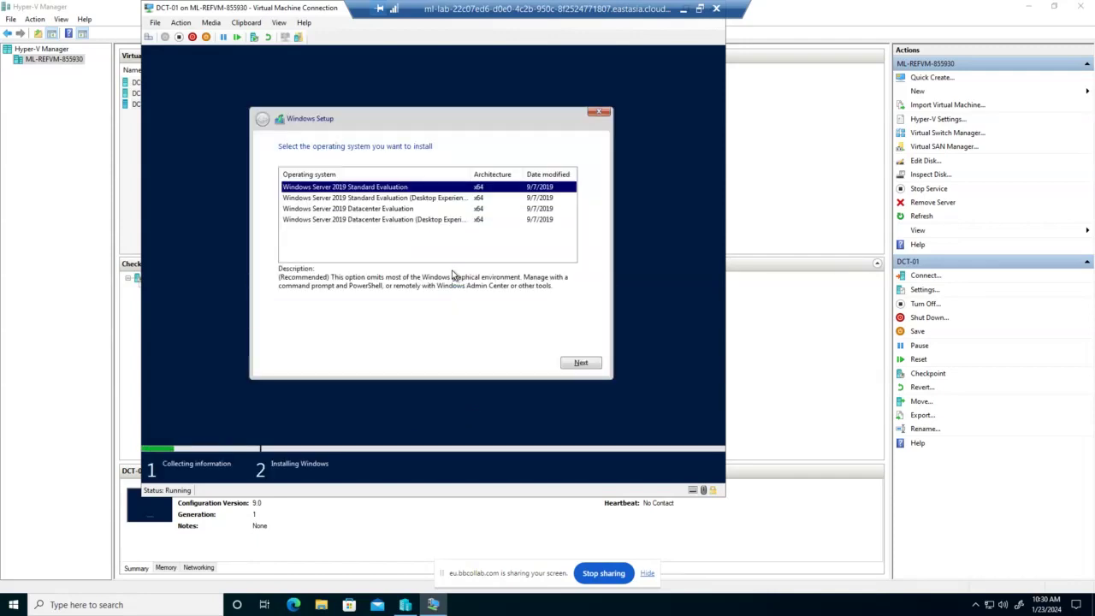
left_click(406, 220)
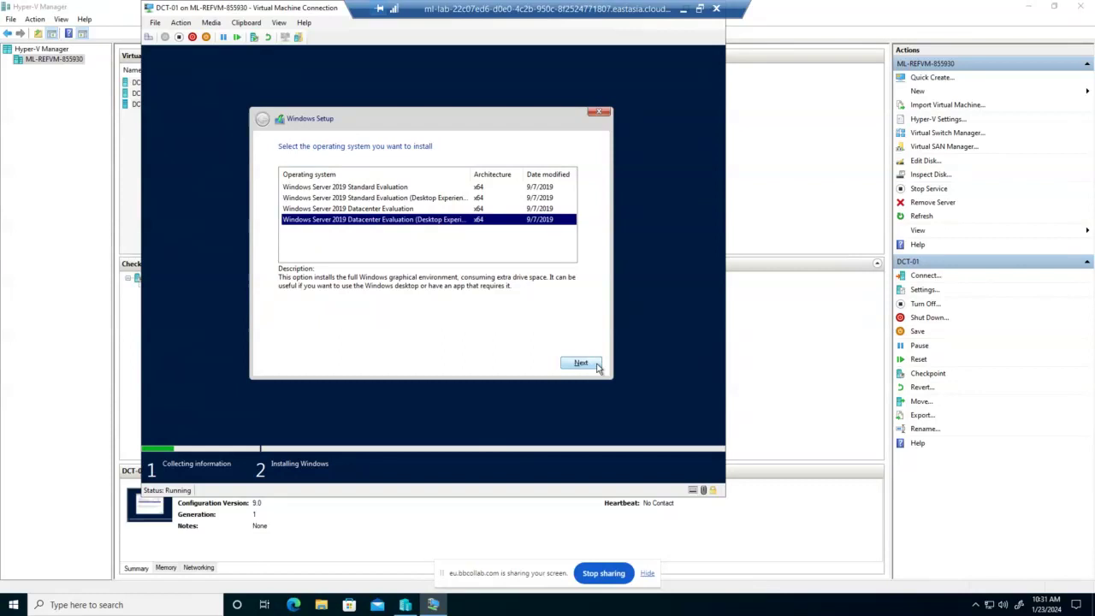
left_click(597, 365)
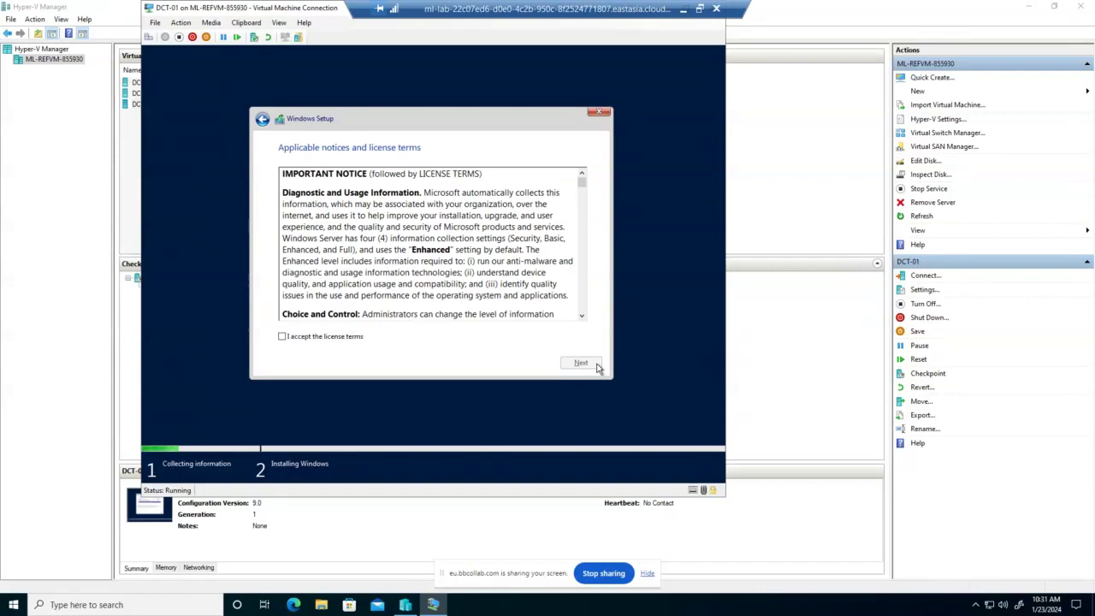
left_click(281, 336)
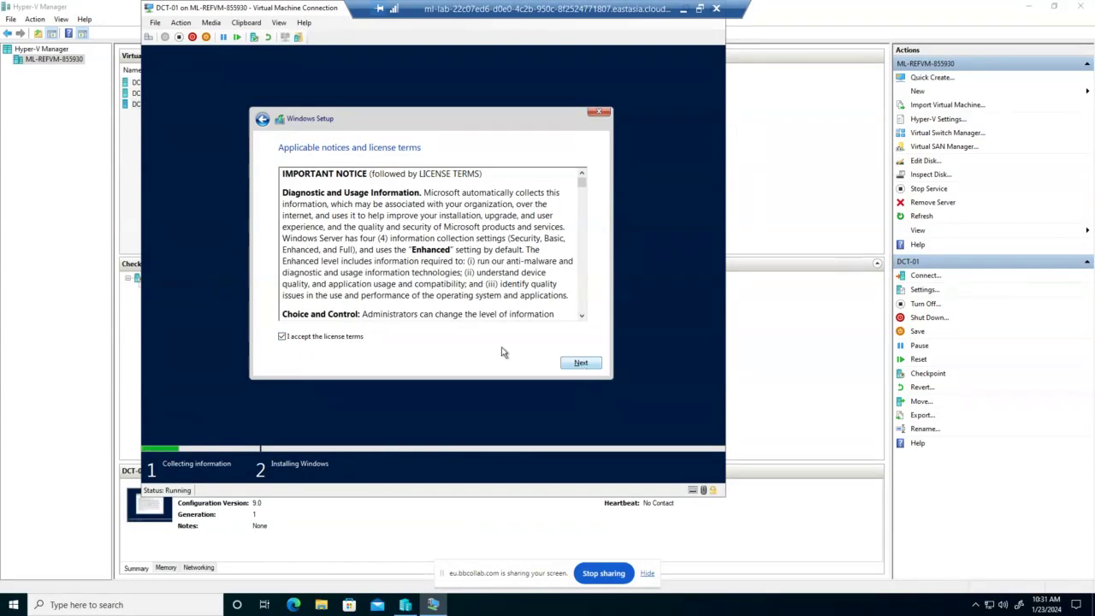
left_click(580, 364)
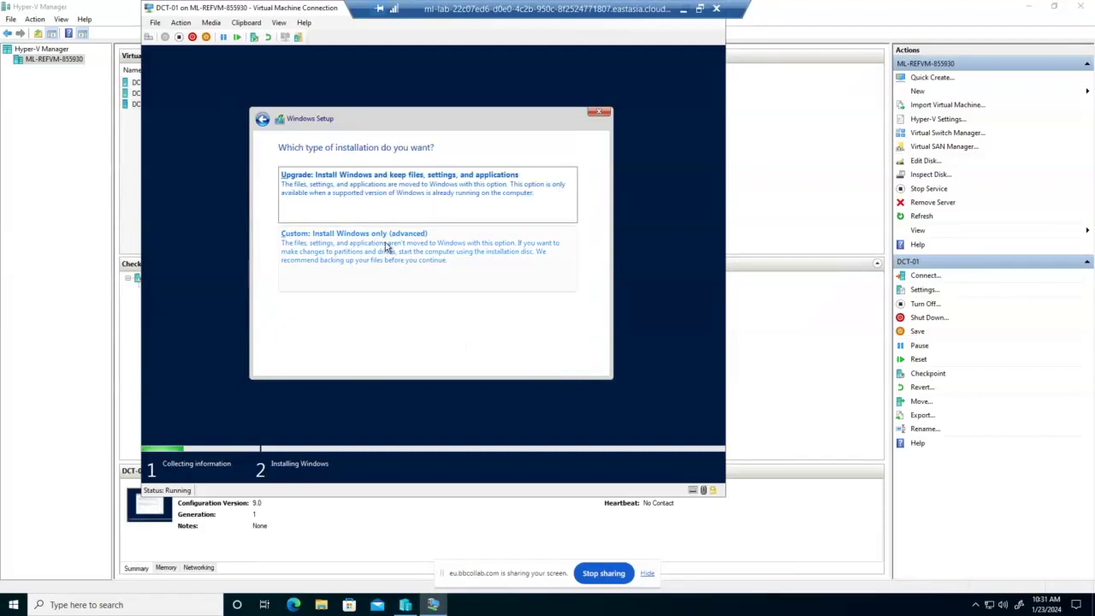
Run a custom install onto Drive 0's unallocated space, then minimize the remote session
left_click(385, 246)
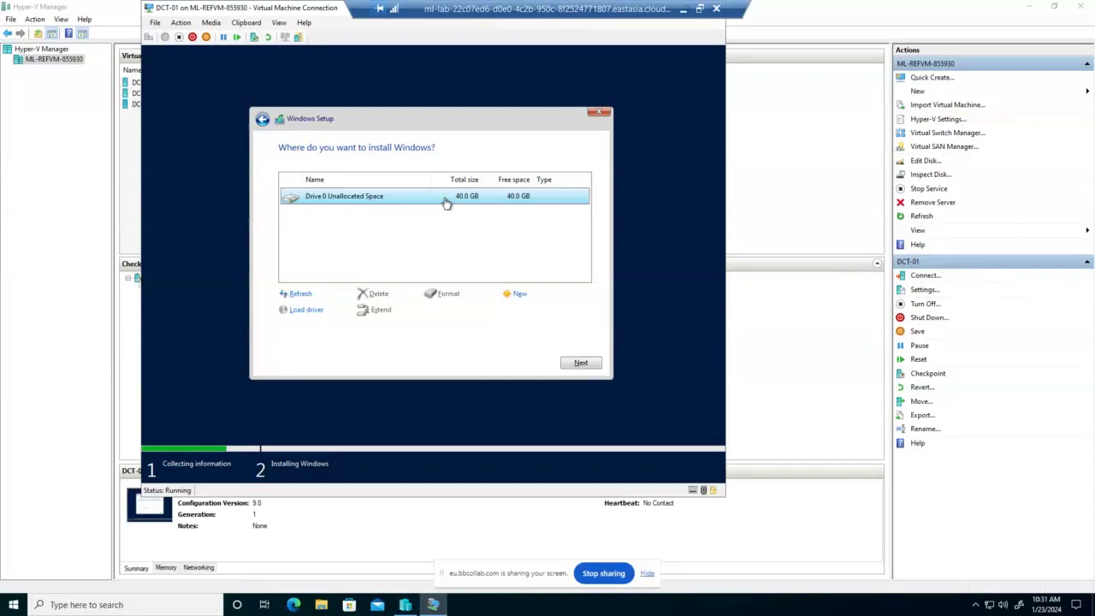
left_click(592, 364)
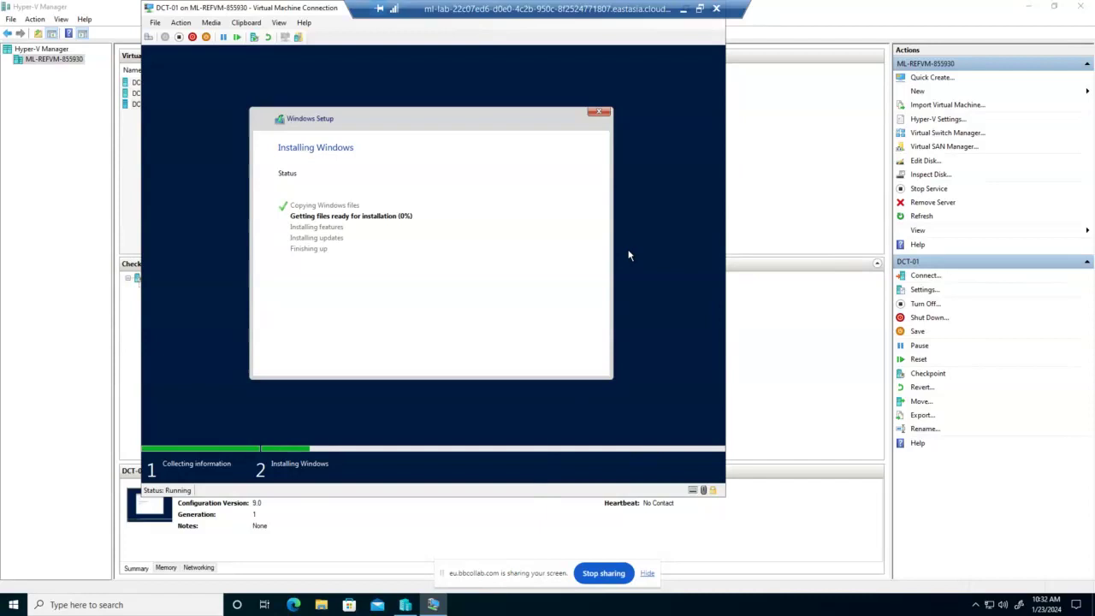
left_click(682, 9)
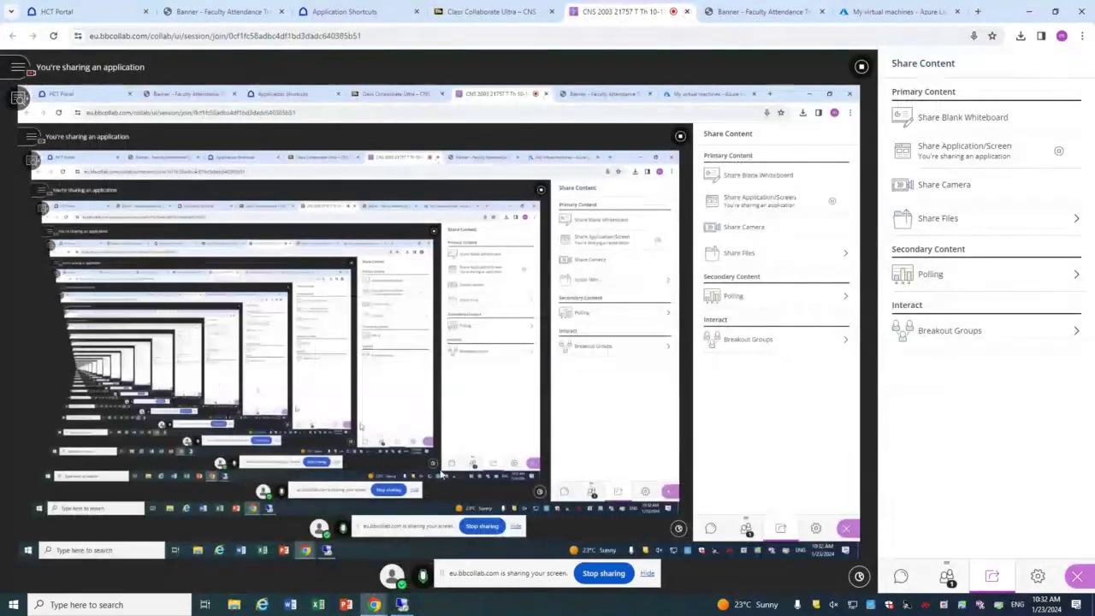
Mute the Collaborate microphone and switch back to the full-screen remote desktop session
key("alt+m")
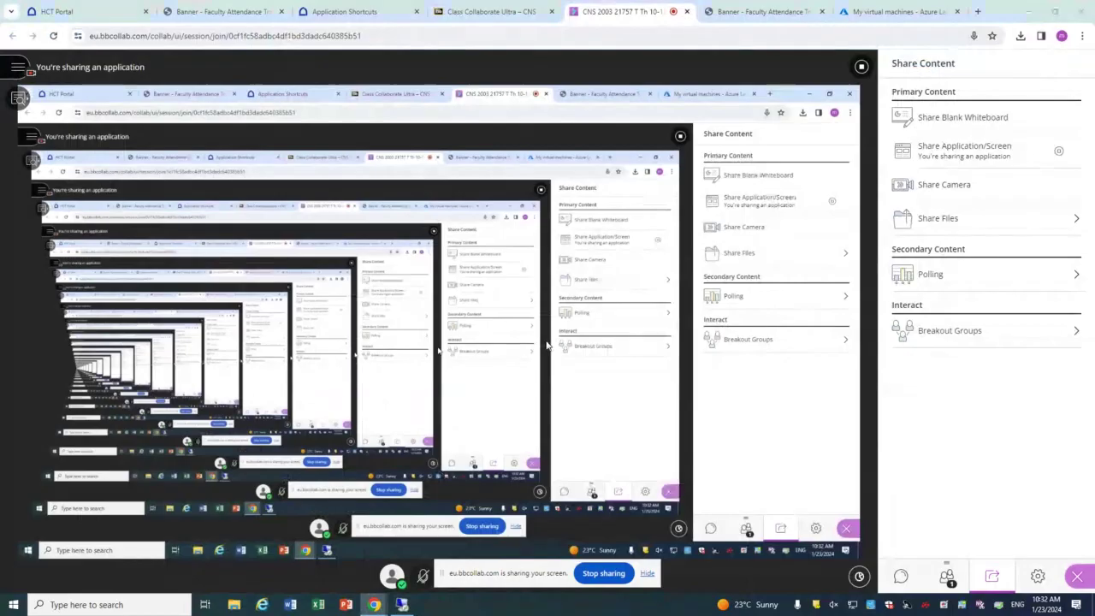
key("alt+Tab")
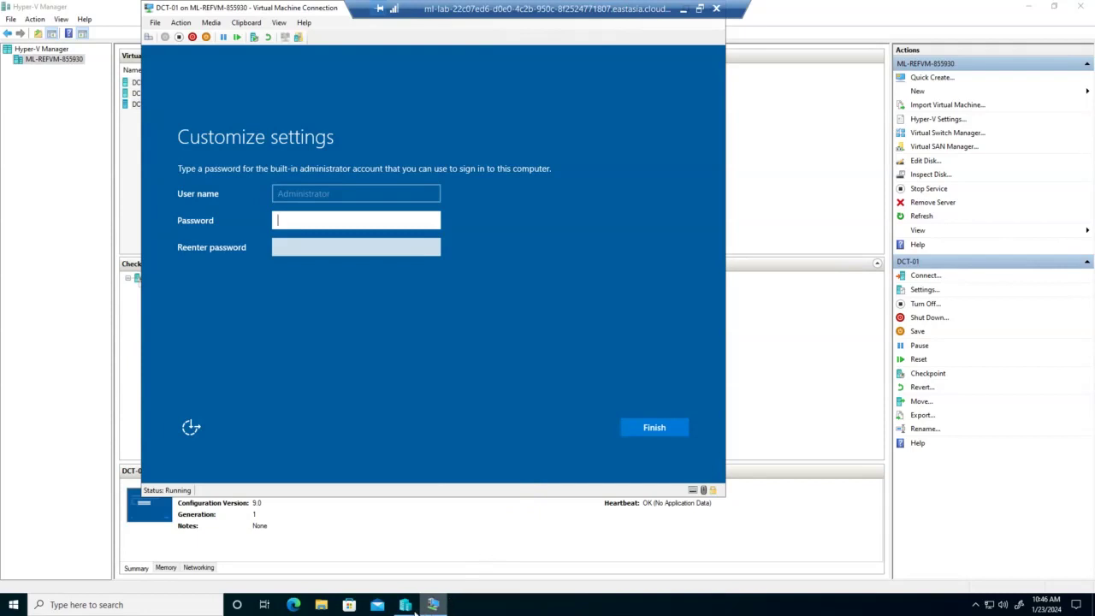
Minimize the remote lab session to reveal the Collaborate class in Chrome
left_click(684, 10)
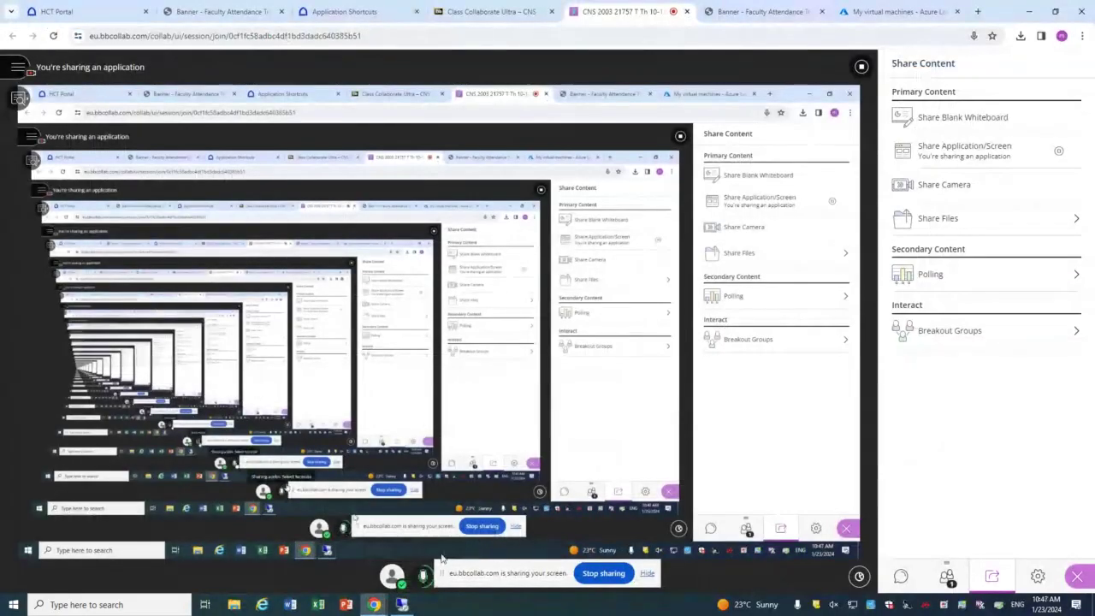
Restore the remote session and type the first character of the administrator password
left_click(404, 606)
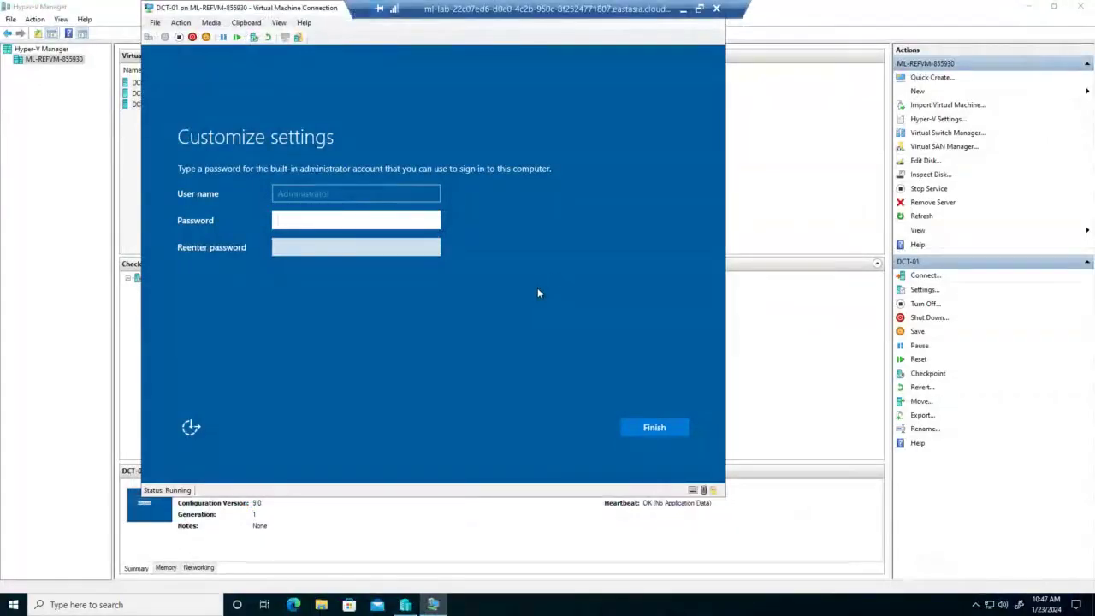
type("P")
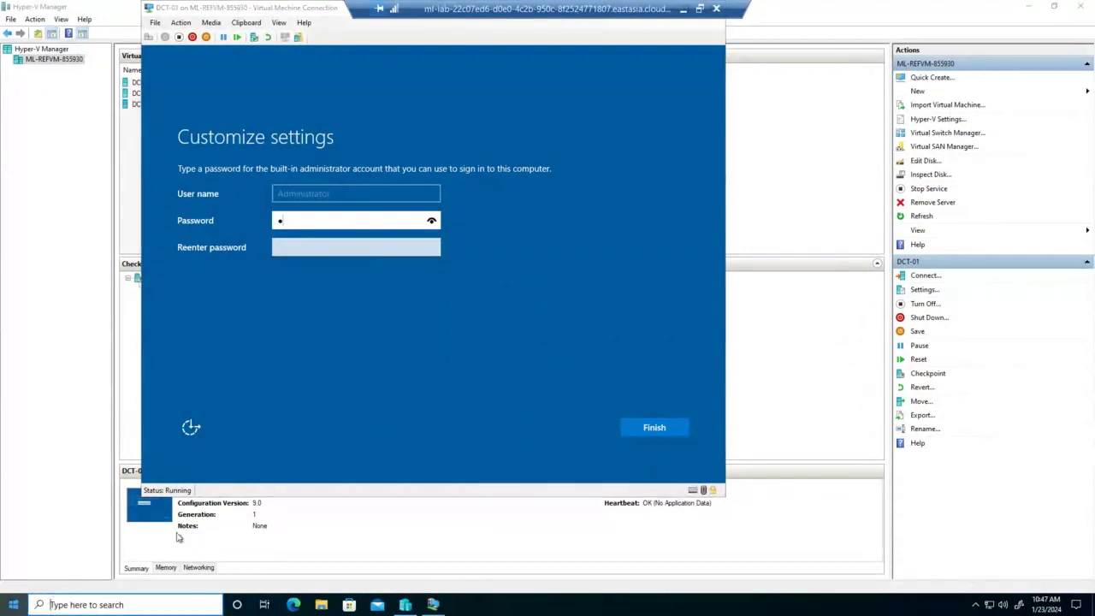
left_click(14, 604)
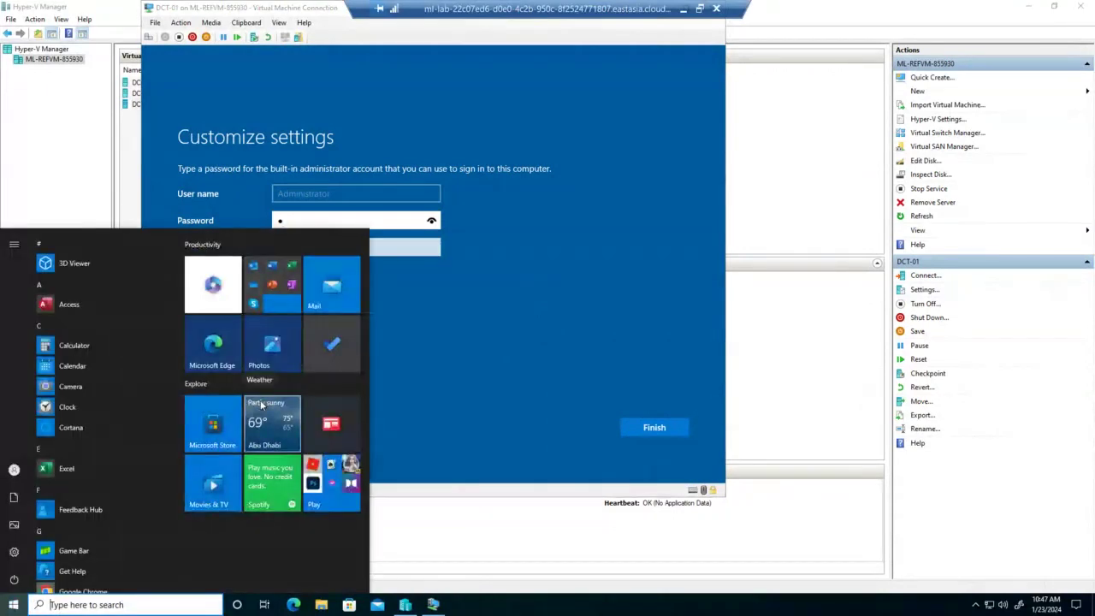
type("word")
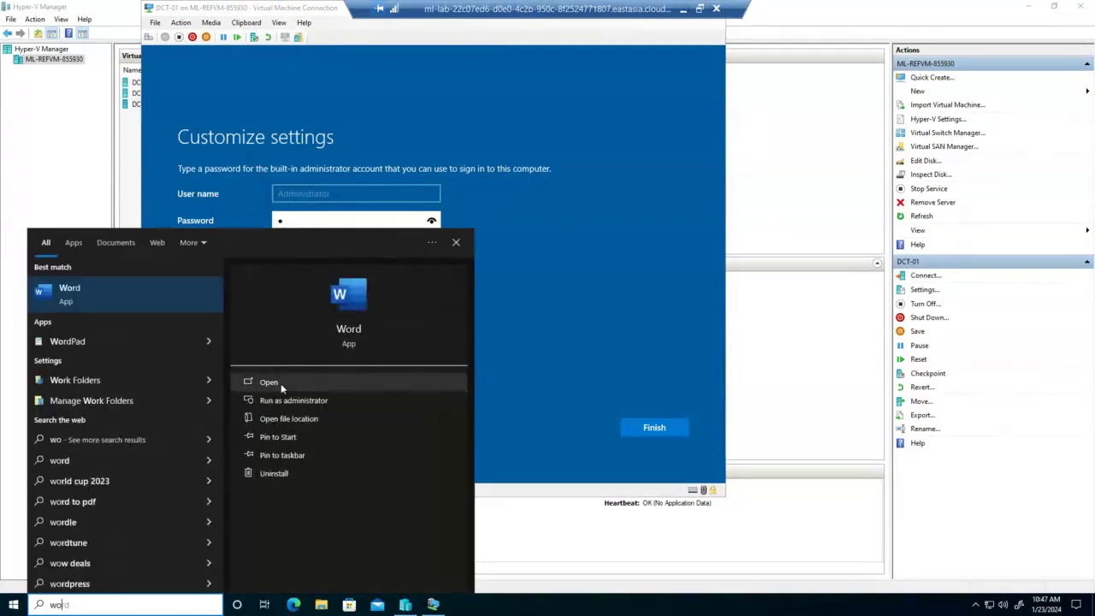
left_click(280, 384)
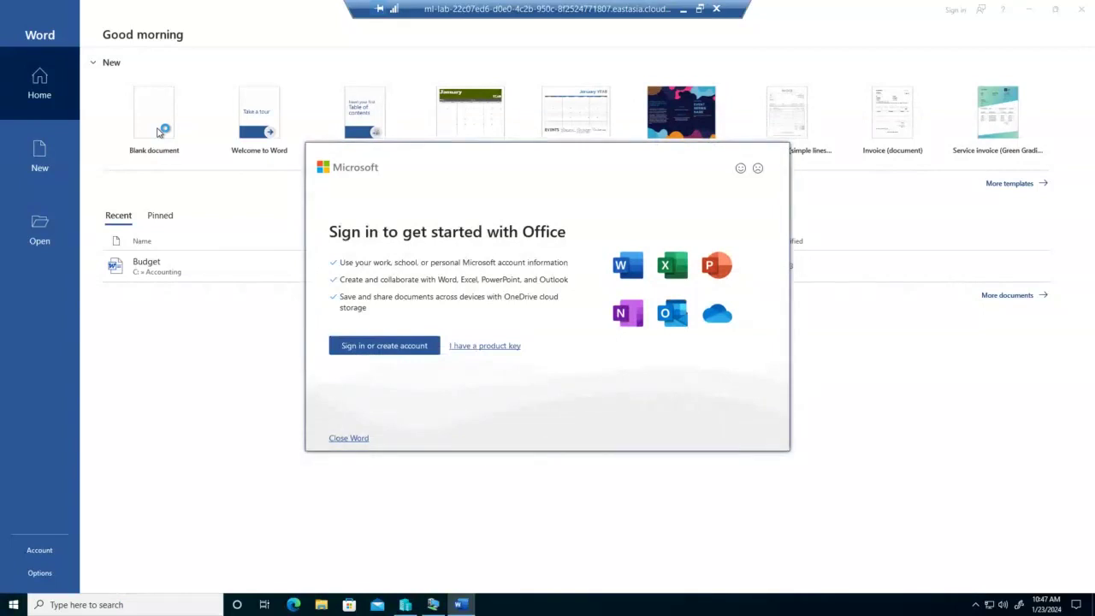
left_click(339, 435)
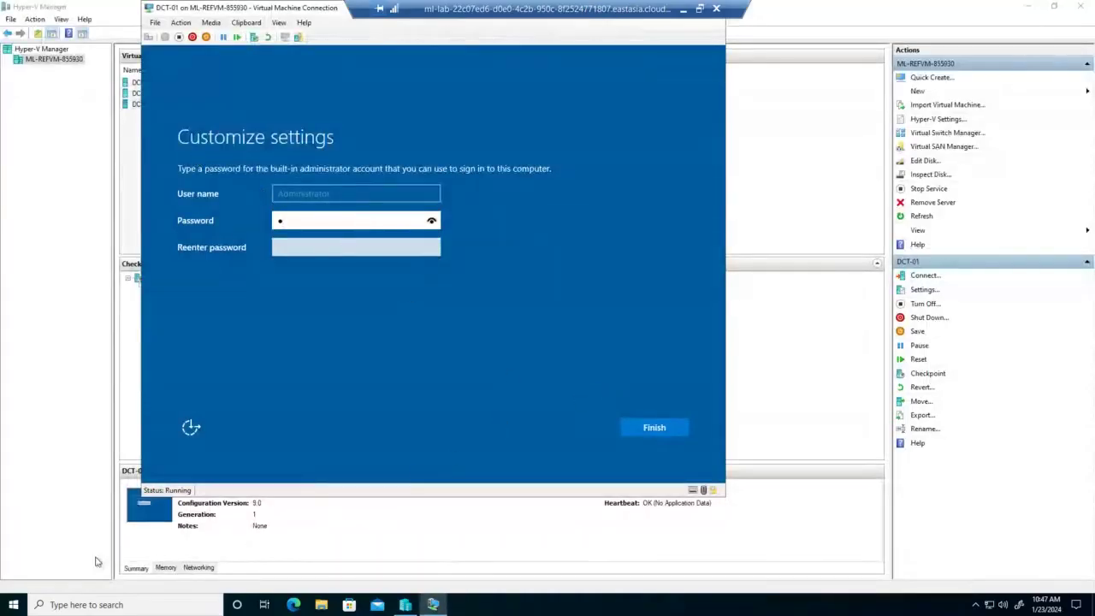
Open a new Notepad note and type the intended administrator password
left_click(14, 605)
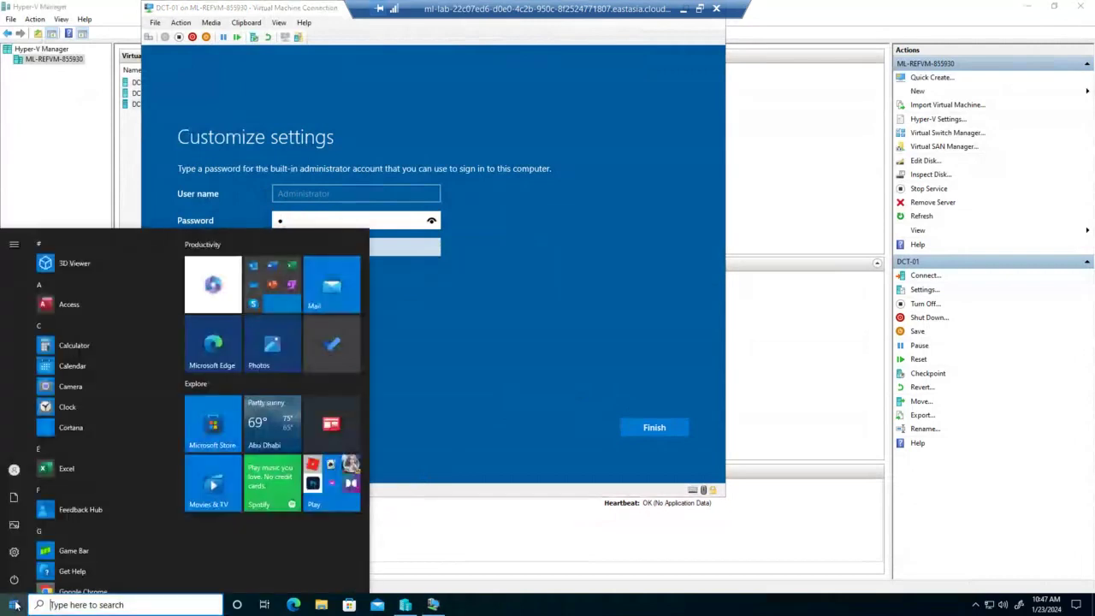
type("not")
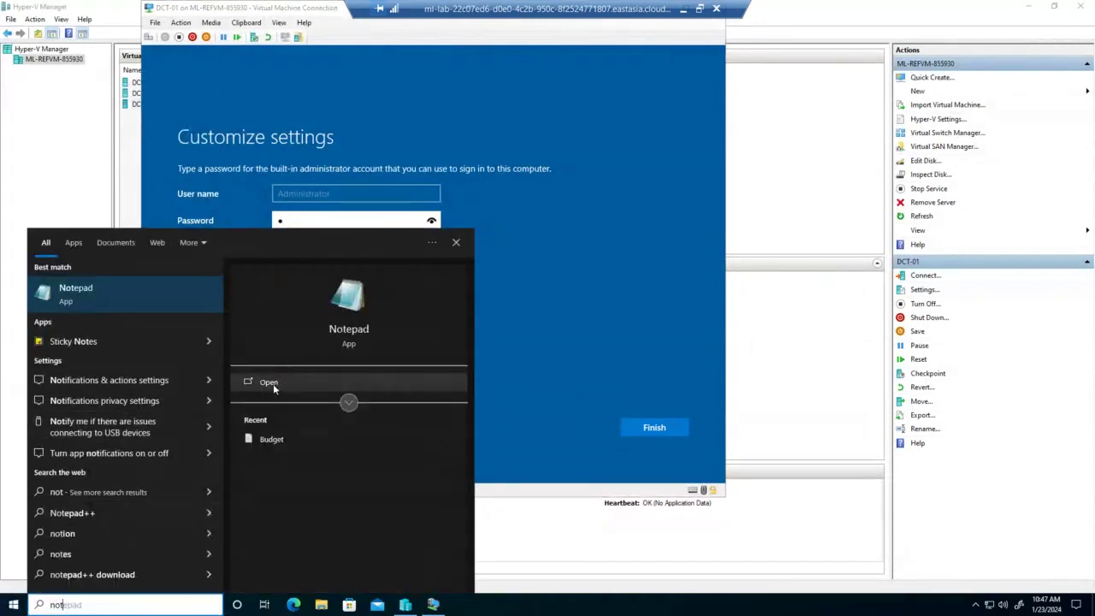
left_click(273, 383)
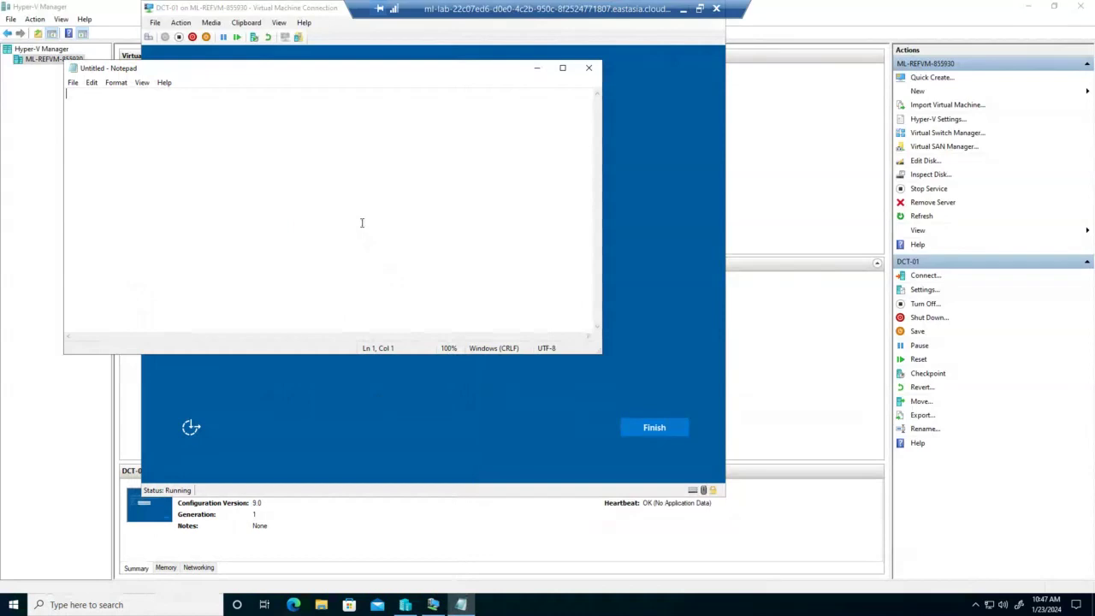
type("Pa$$")
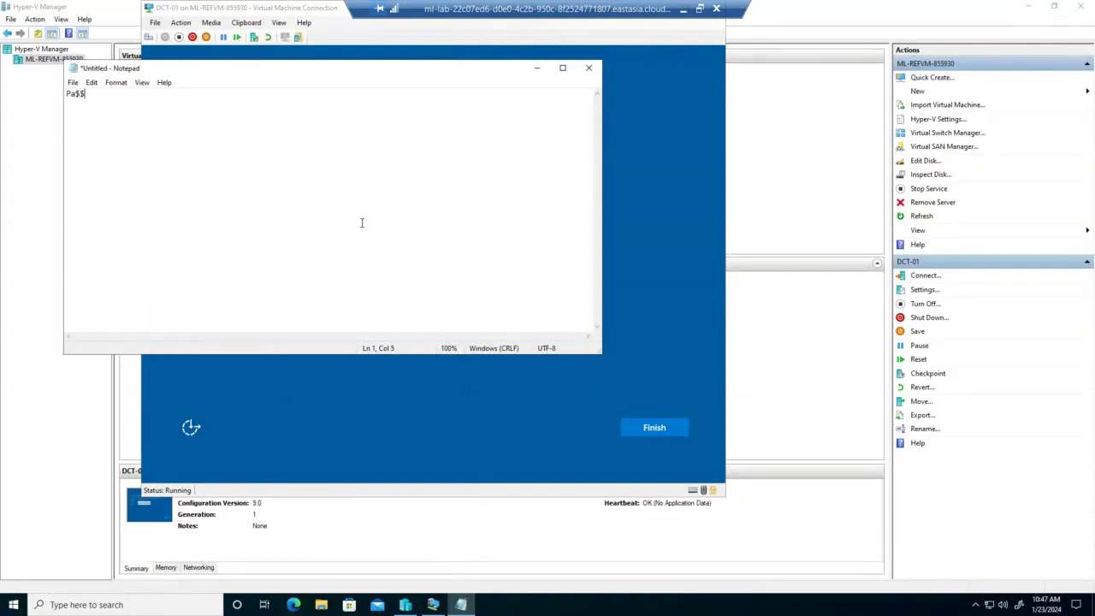
type("w0rd")
Enlarge the note's text to 36-point Consolas, then bring DCT-01's setup screen back
key("ctrl+a")
left_click(91, 82)
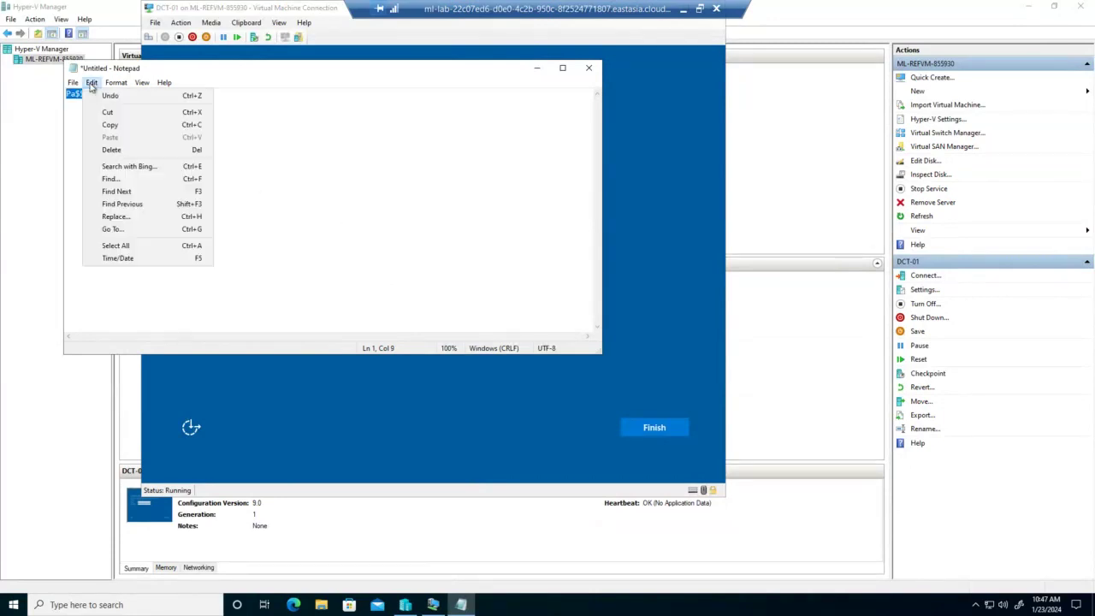
mouse_move(109, 84)
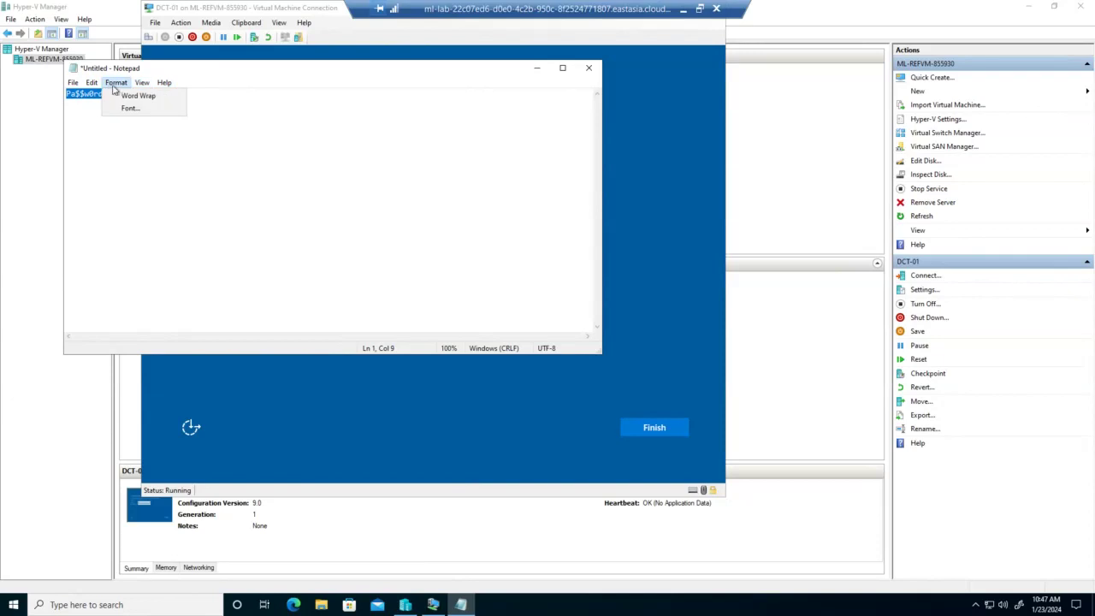
left_click(126, 107)
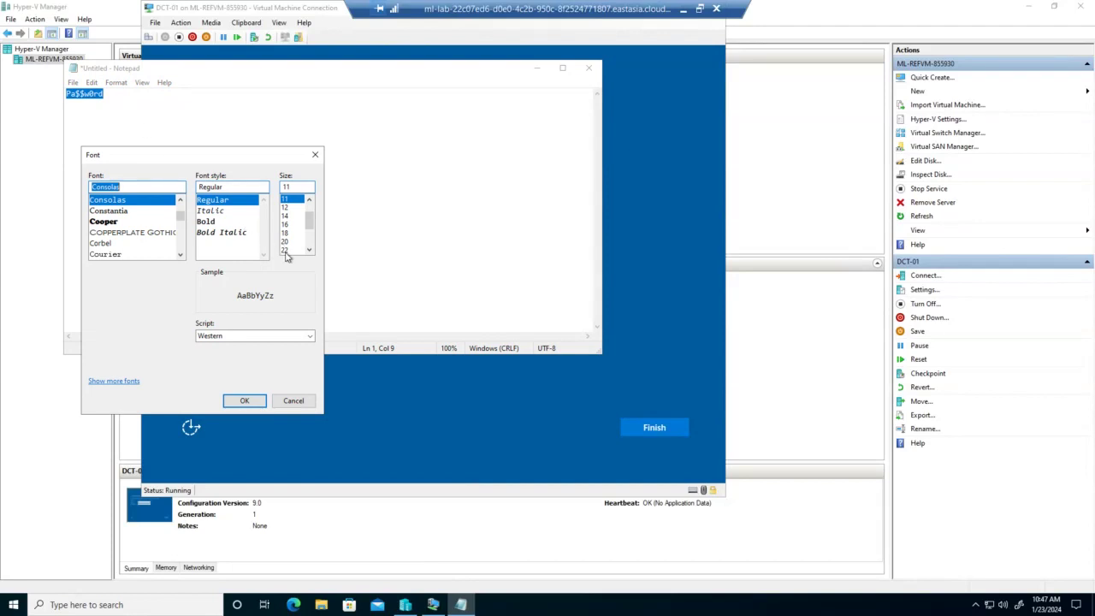
left_click(285, 250)
scroll(309, 248, "down", 2)
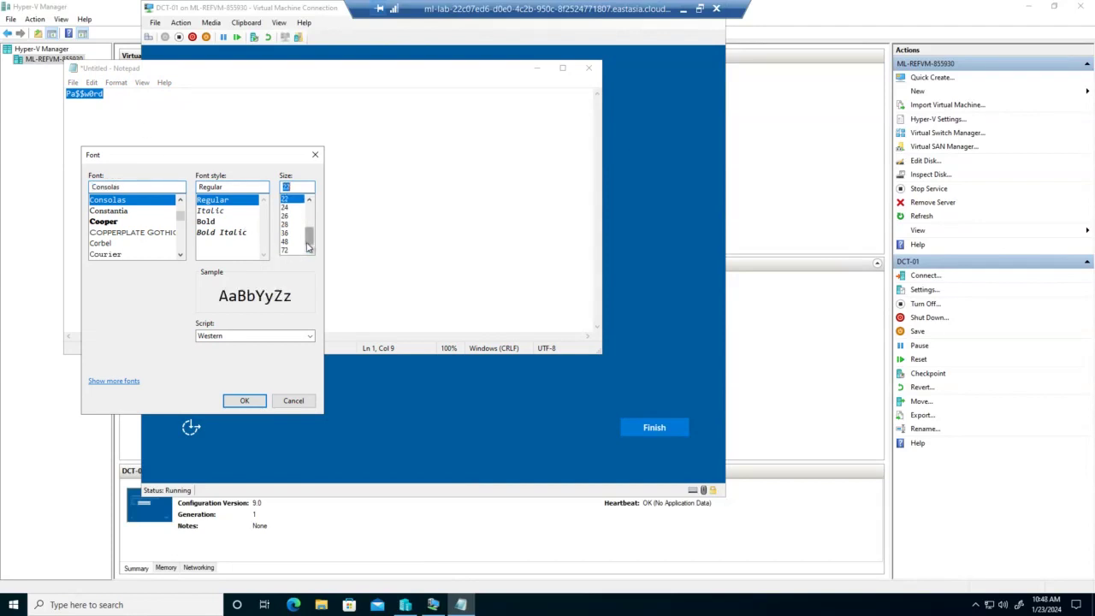
left_click(290, 235)
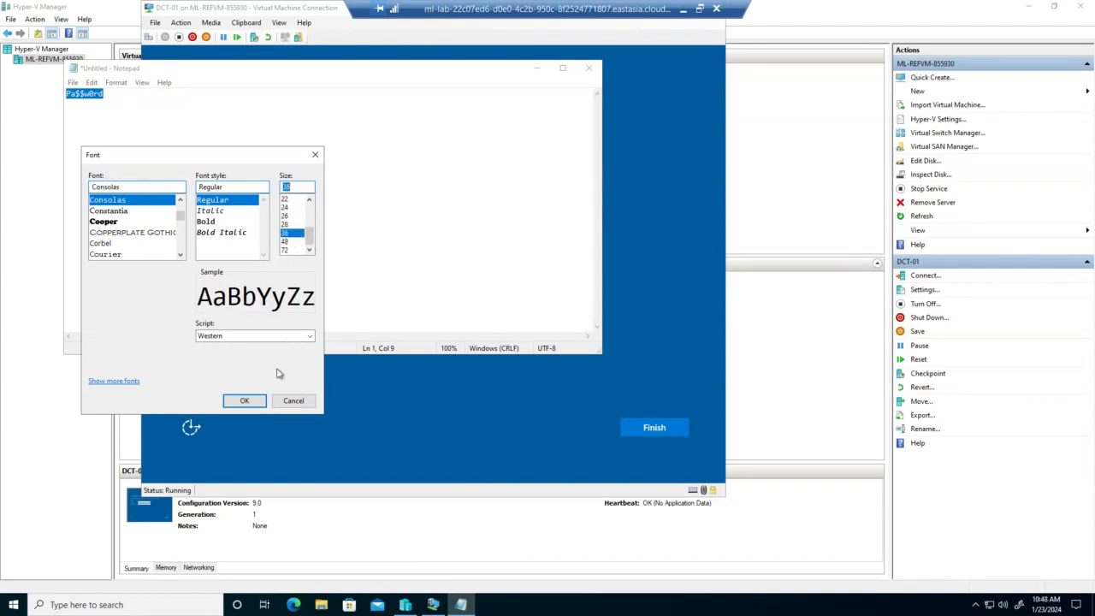
left_click(245, 400)
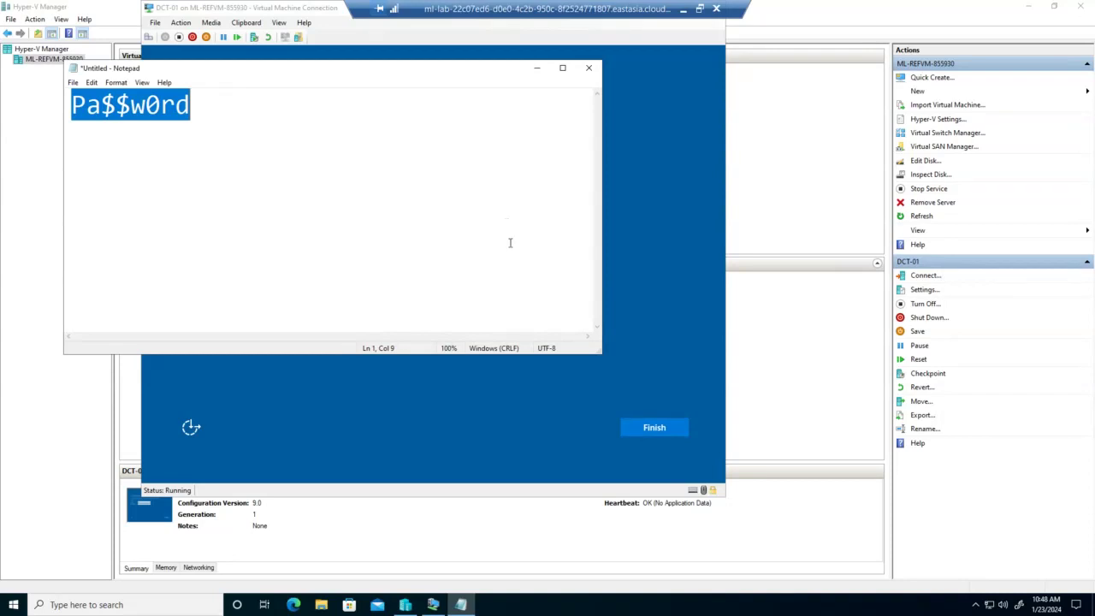
left_click(529, 421)
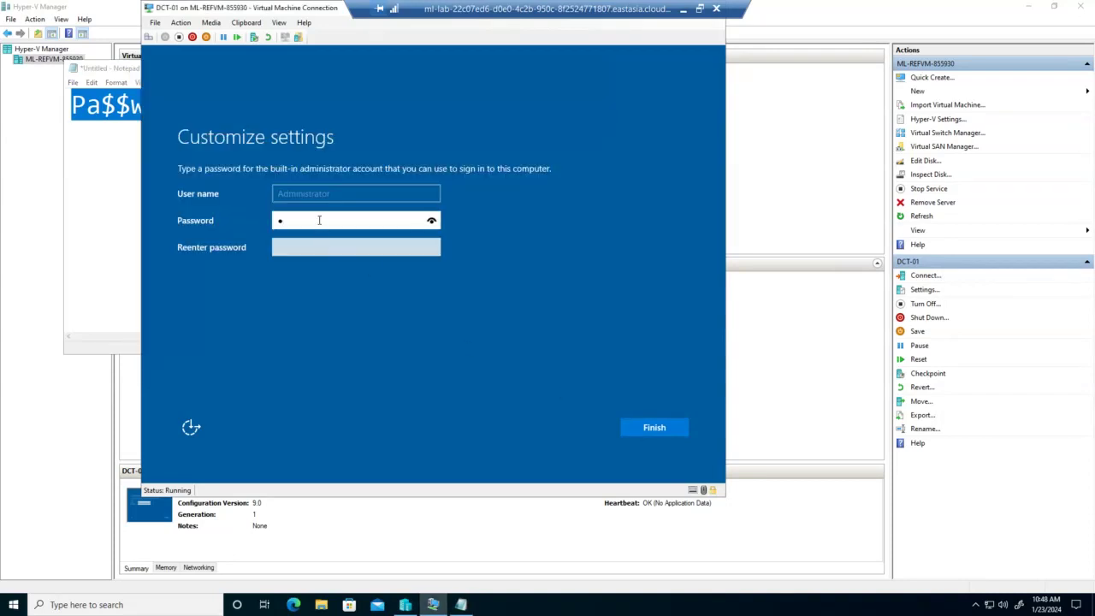
Enter and re-enter the administrator password on Customize settings, then finish setup
left_click_drag(317, 220, 256, 221)
type("Pa$$w0rd")
key("Tab")
type("P")
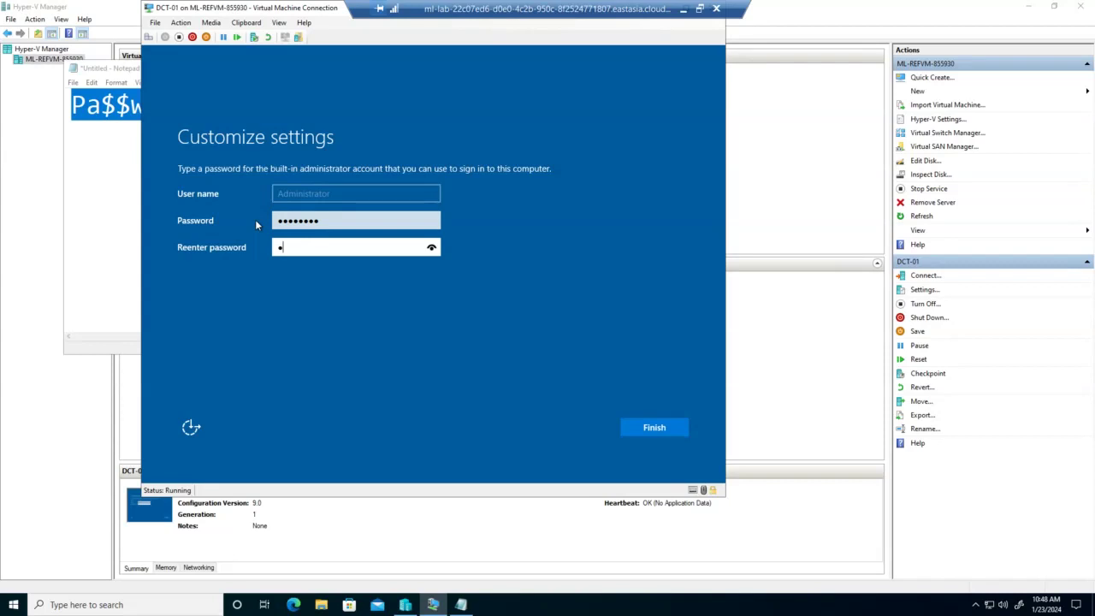
type("a$$w0rd")
left_click(647, 430)
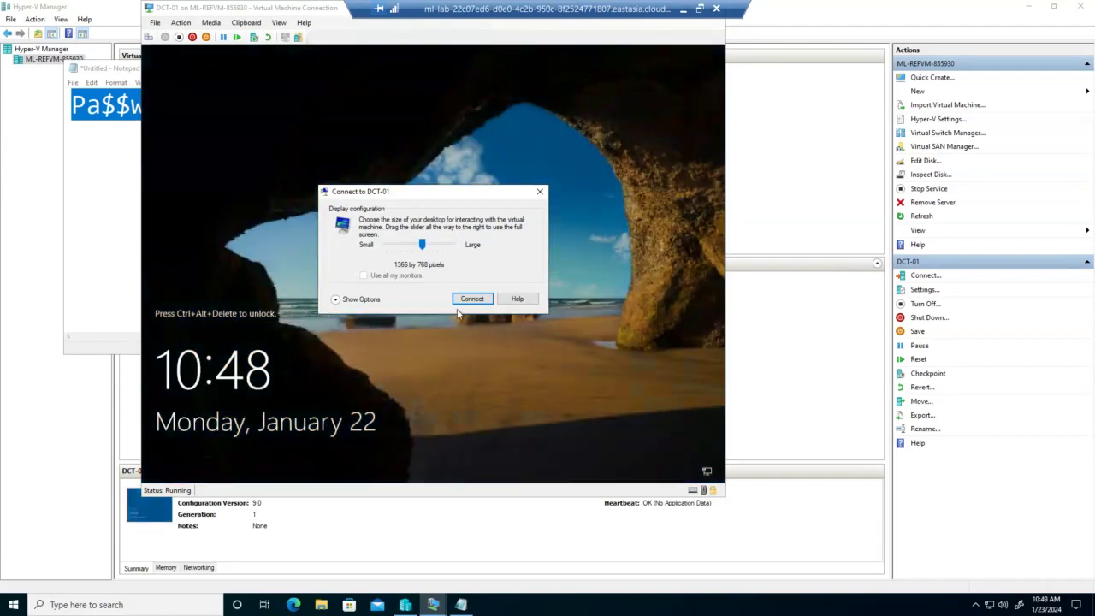
Connect to DCT-01 at 1366 by 768 and log on as Administrator with the new password
left_click(471, 299)
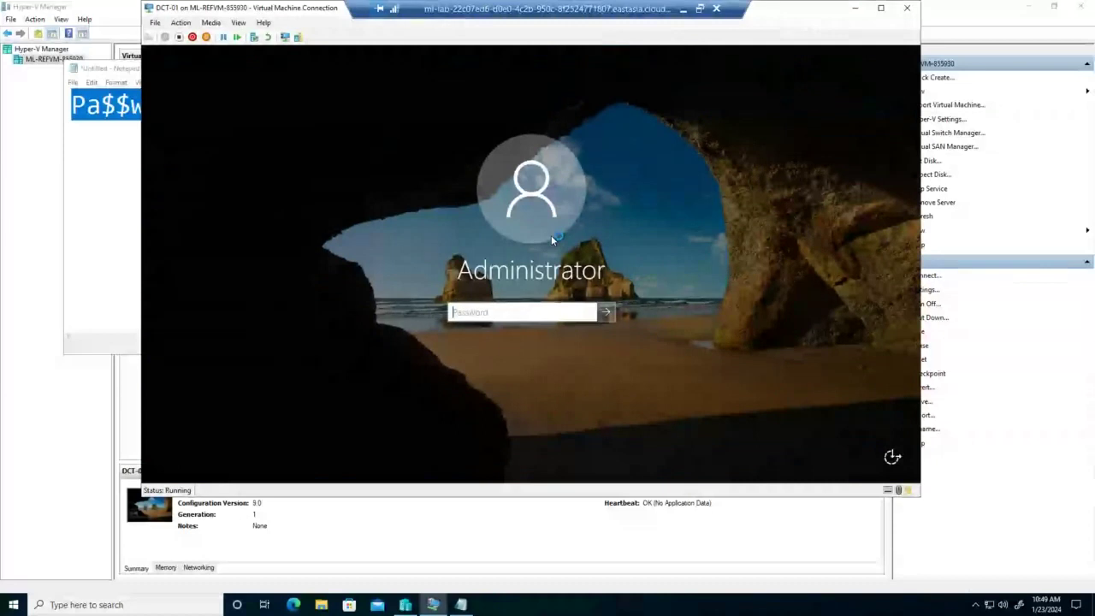
type("Pa$$w0rd")
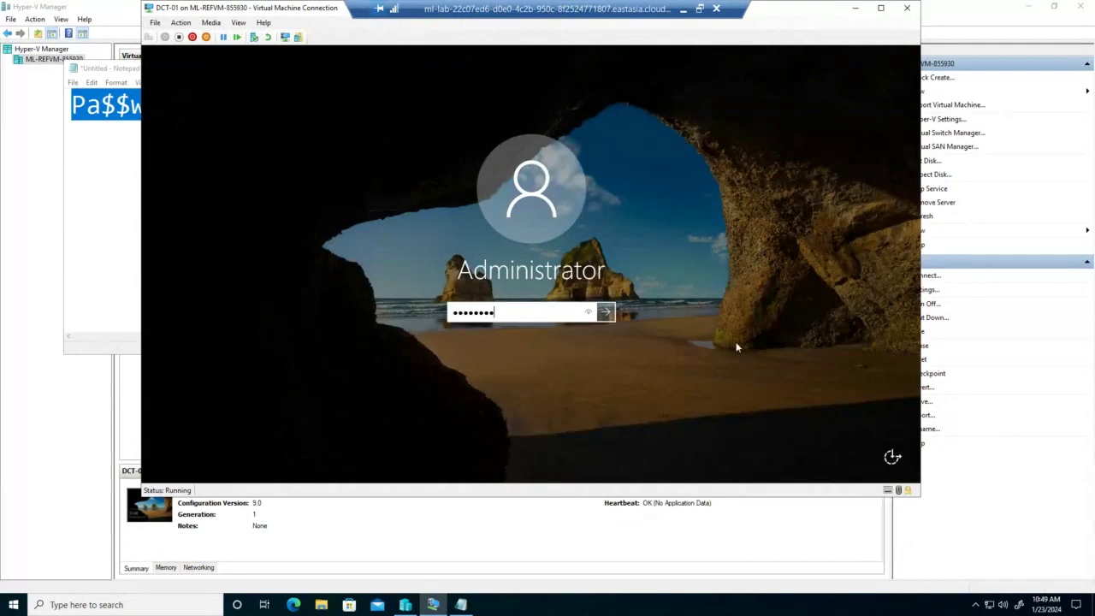
key("Return")
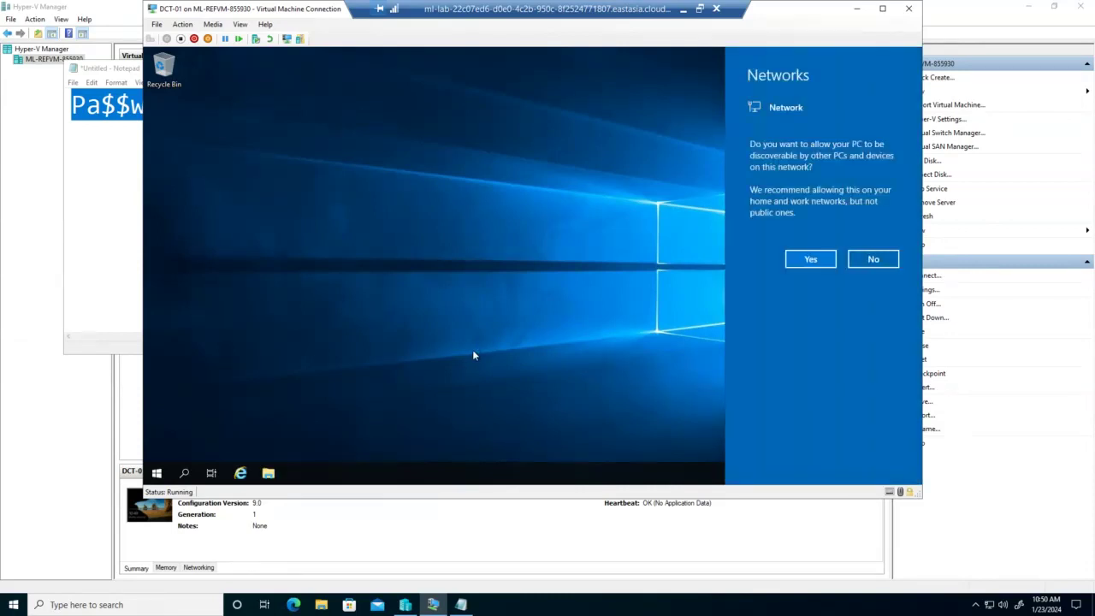
Answer No to network discovery and close the Windows Admin Center pop-up
left_click(874, 262)
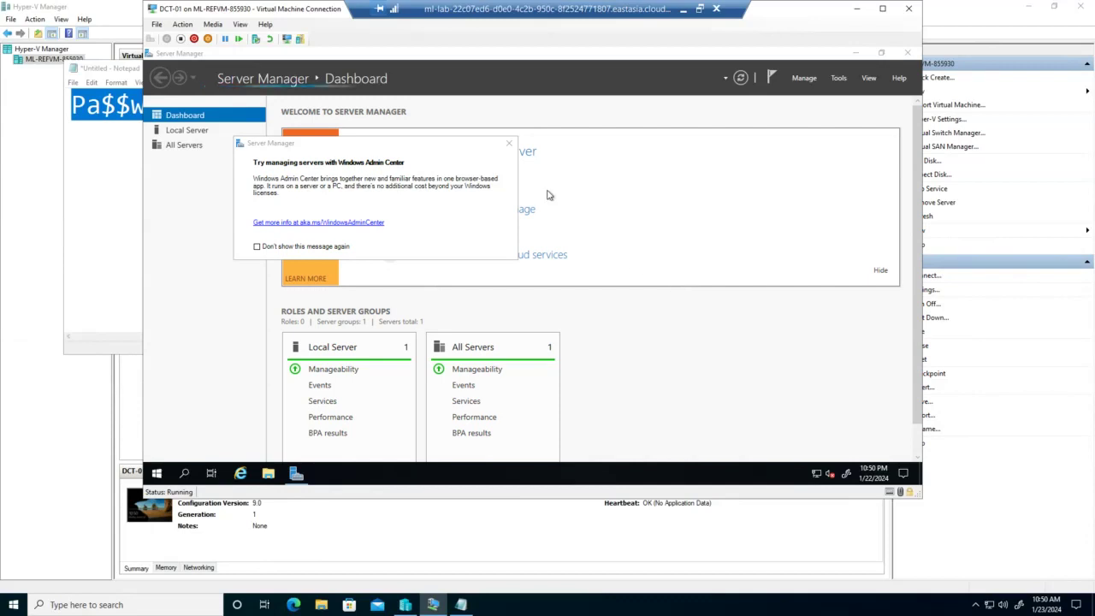
left_click(509, 141)
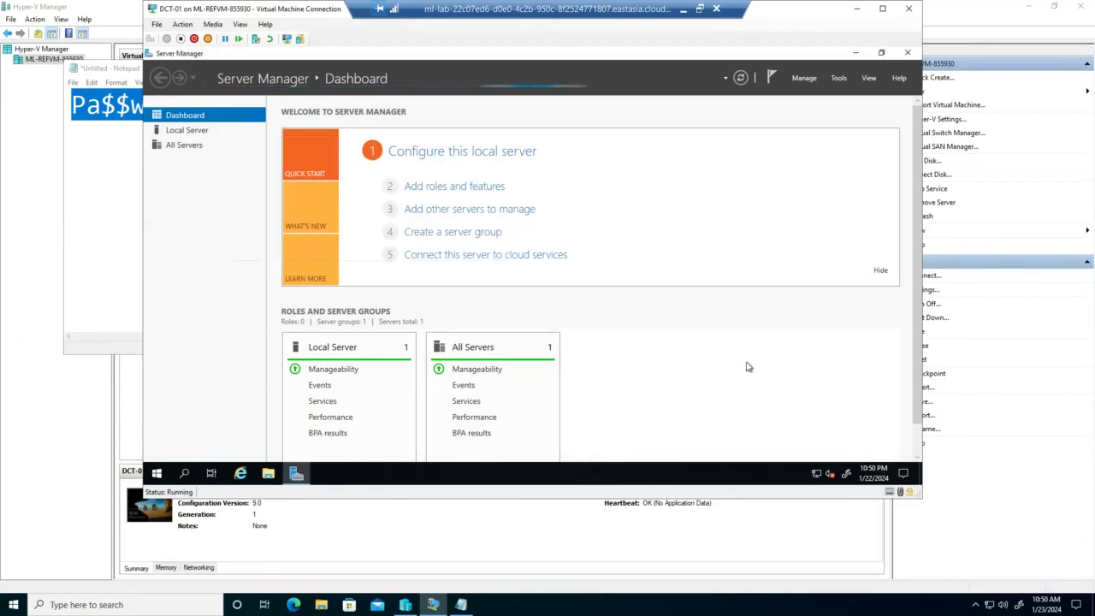